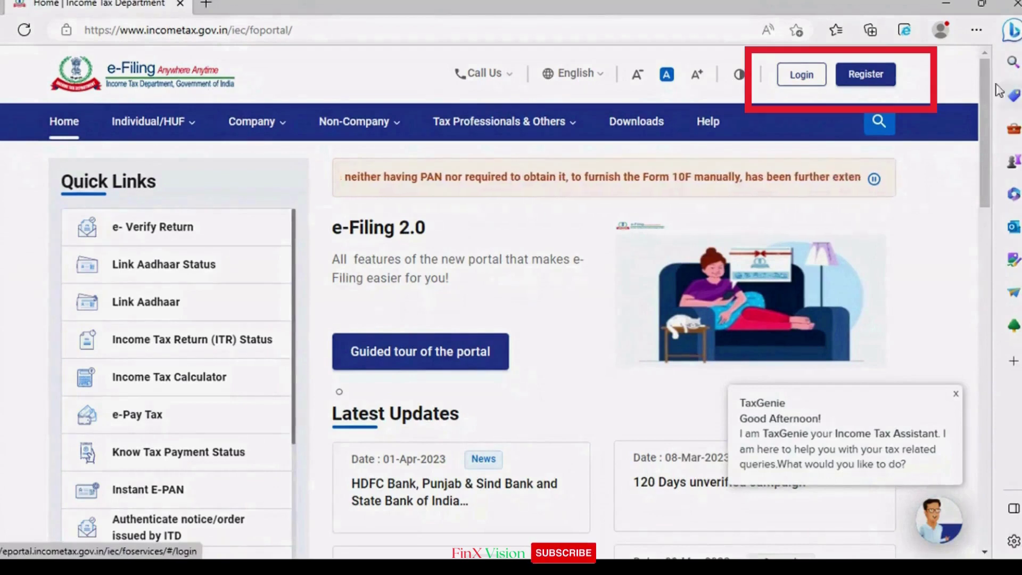
Step: Start a new account registration from the Register link in the e-Filing home page header
click(855, 78)
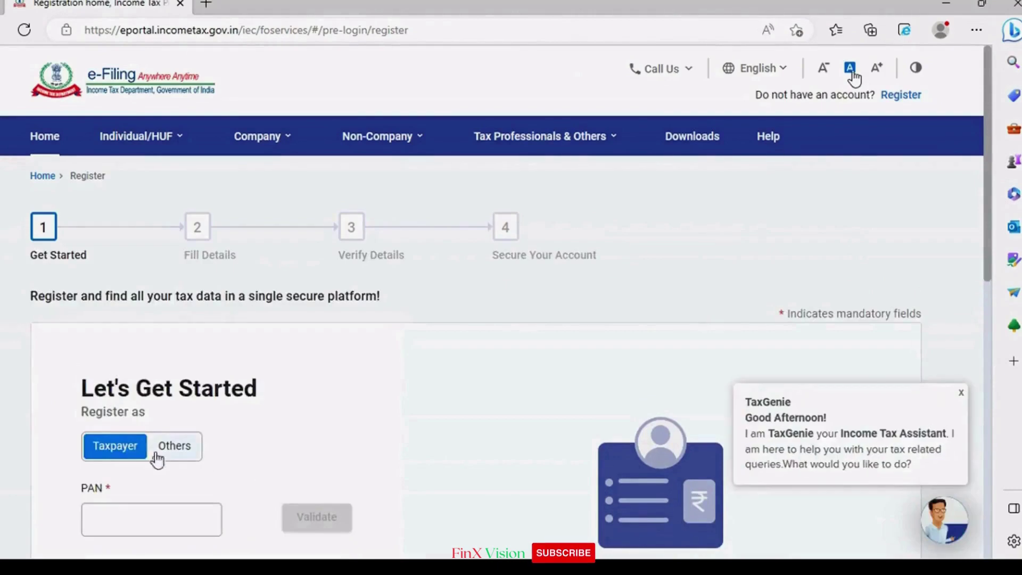
Step: Choose to register as Others with the Tax Deductor and Collector category
click(166, 448)
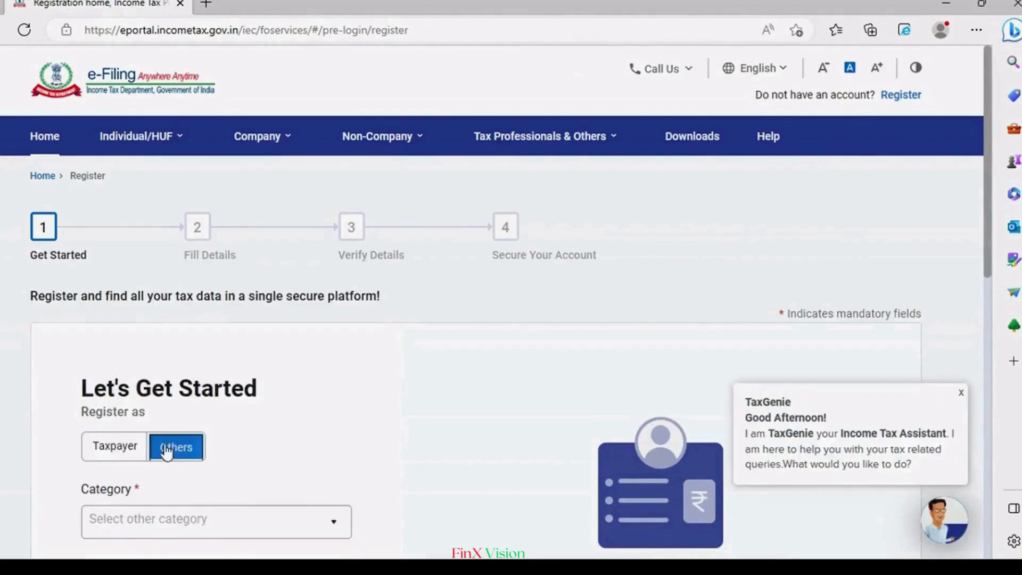
scroll(270, 417, down, 3)
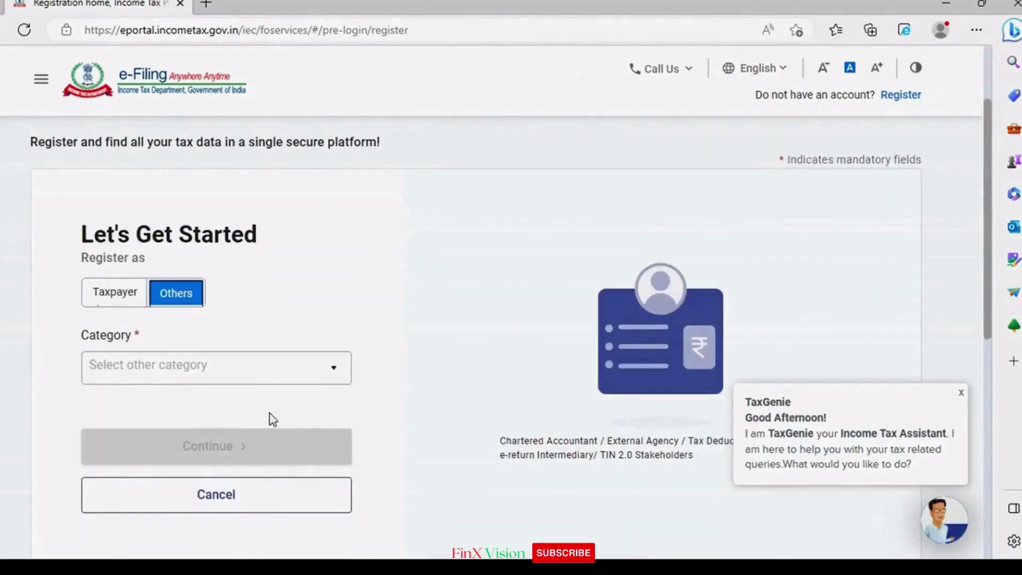
click(113, 293)
click(178, 296)
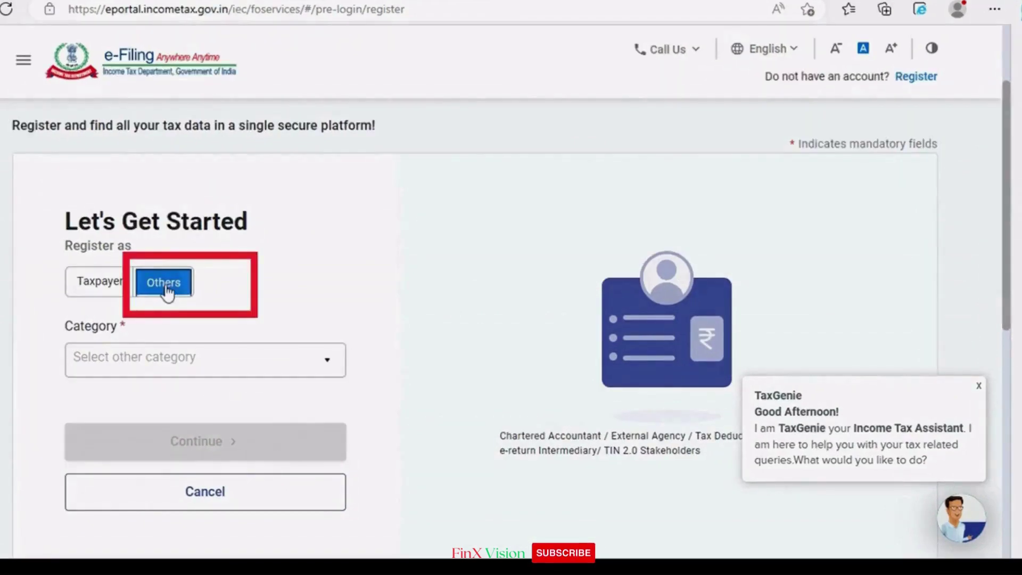
click(228, 369)
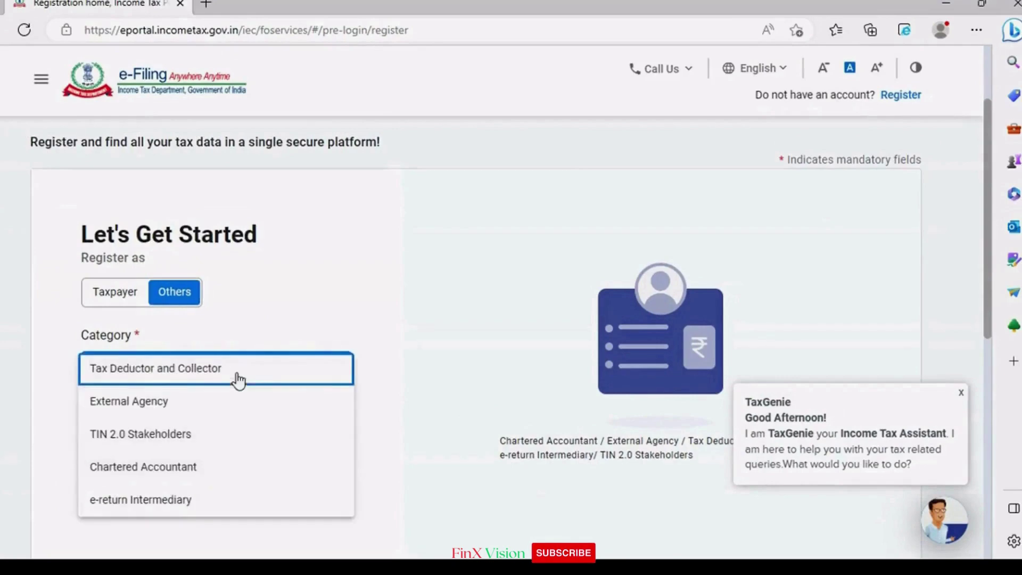
click(238, 381)
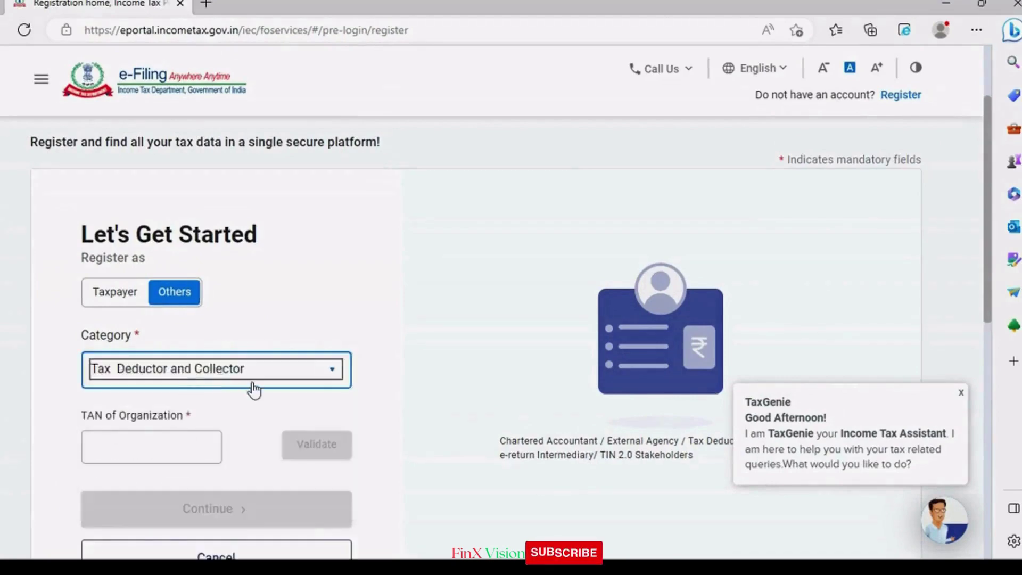
Step: Enter the organization's TAN, validate it, and continue to the TRACES step
scroll(213, 384, down, 4)
click(154, 213)
scroll(181, 276, up, 2)
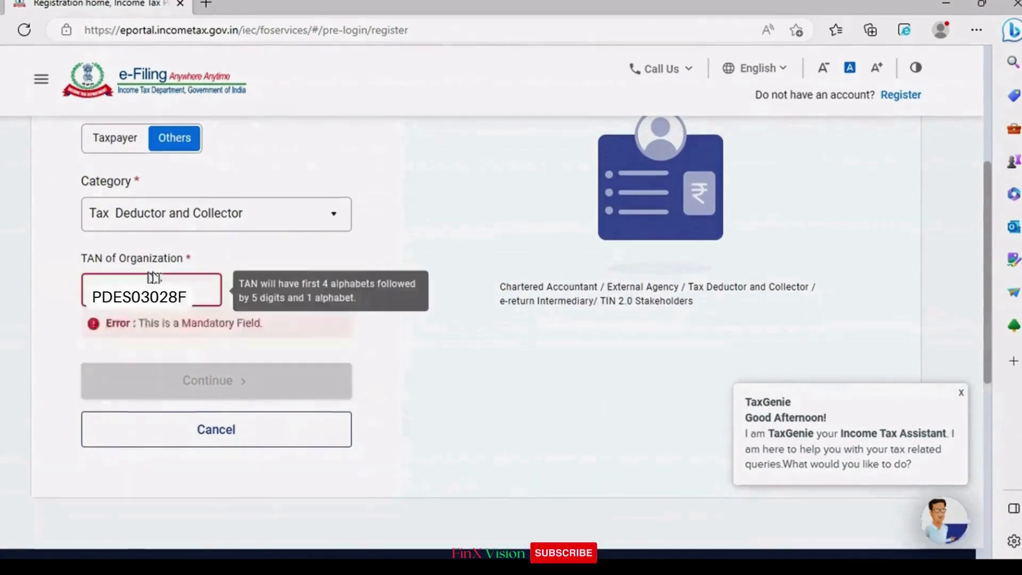
click(321, 293)
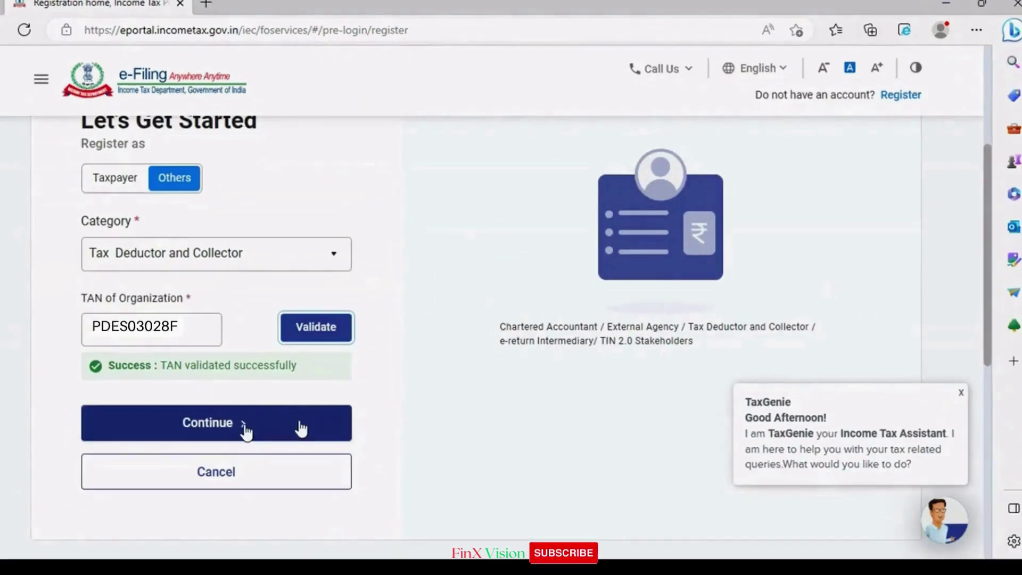
click(299, 427)
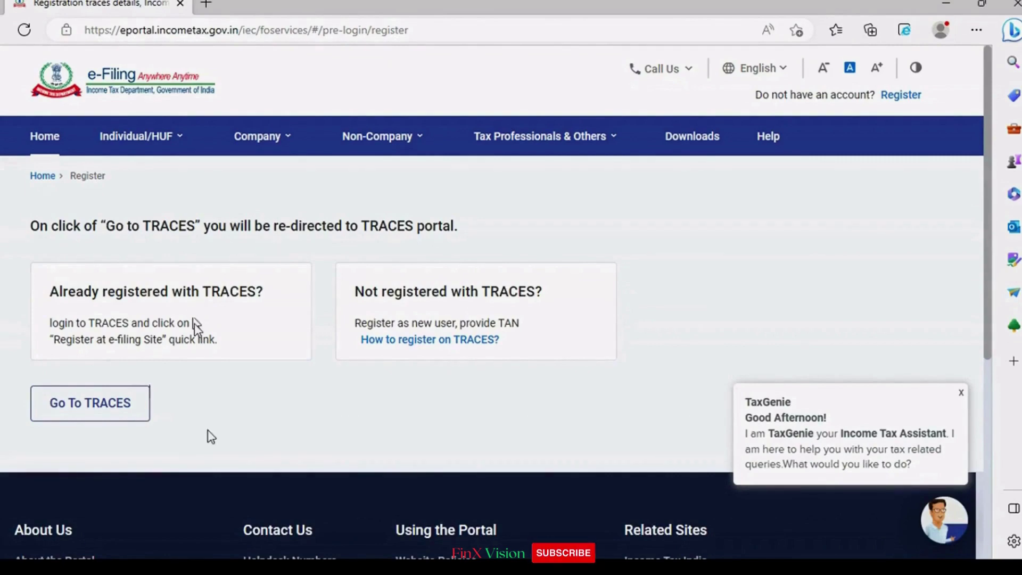
Step: Hand off to the TRACES portal, opening its Deductor login page in a new tab
click(126, 397)
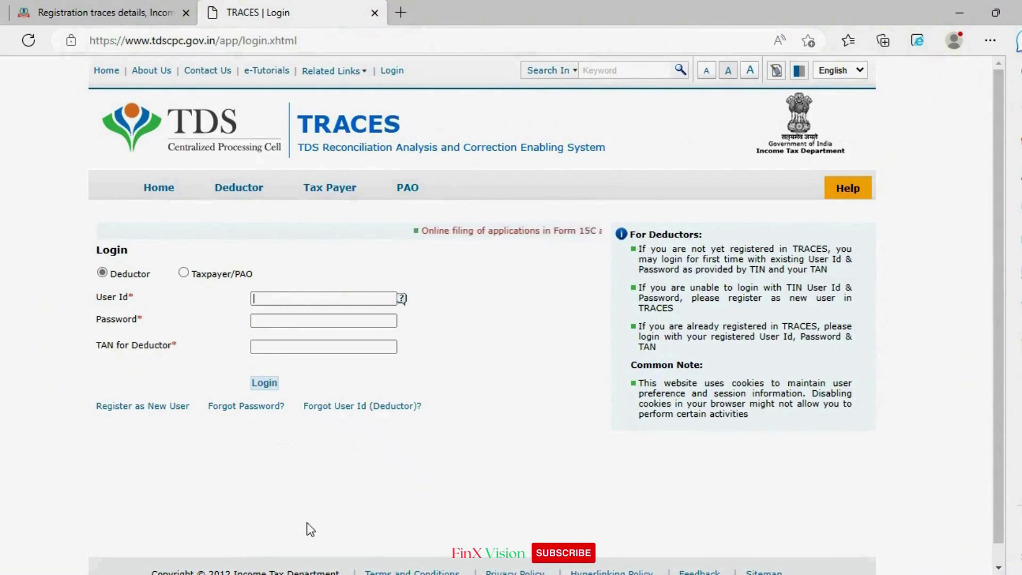
Step: Sign in to TRACES with the deductor's user ID, password, pasted TAN and captcha code
text(s)
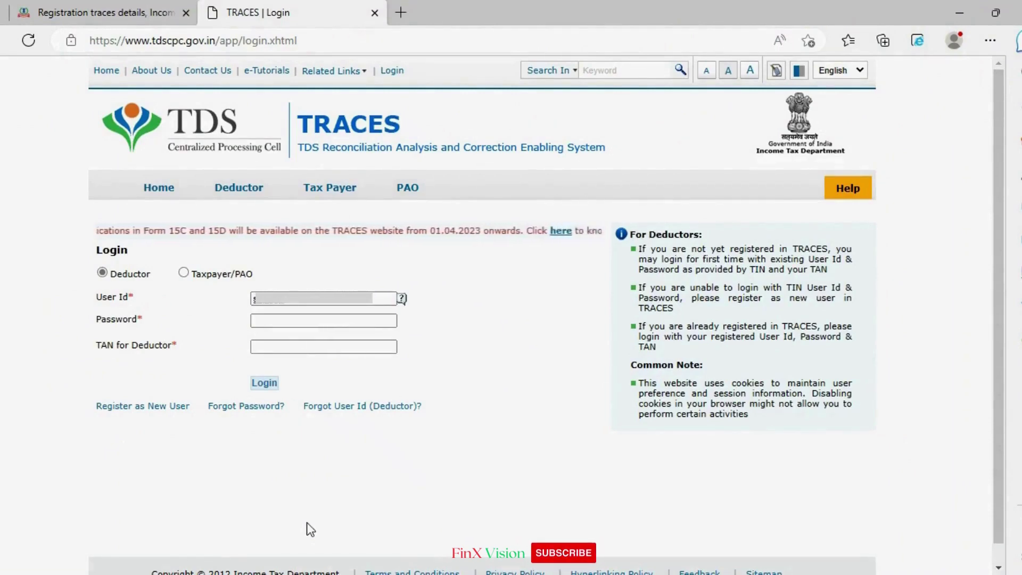
key(Tab)
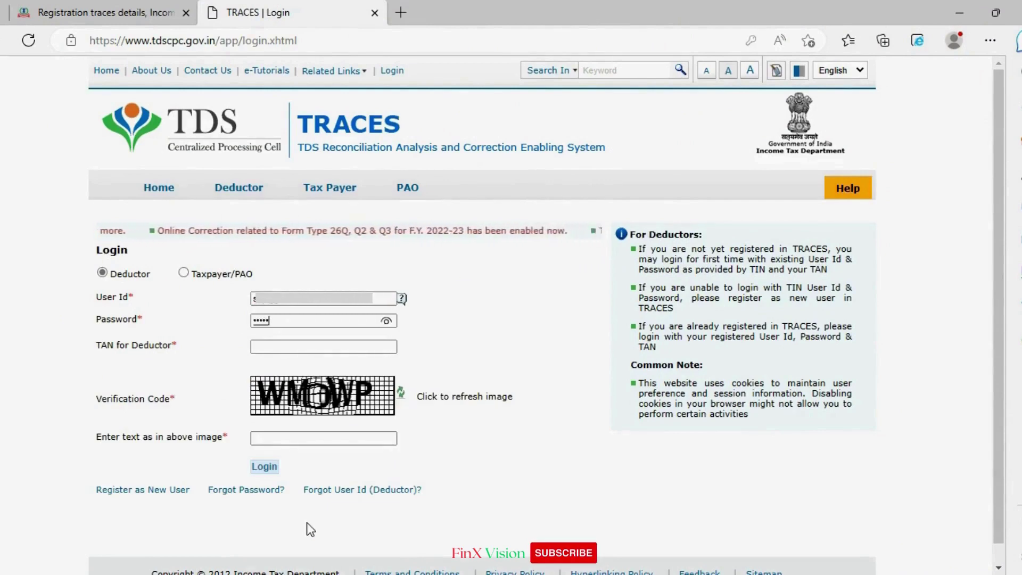
text(***)
key(Tab)
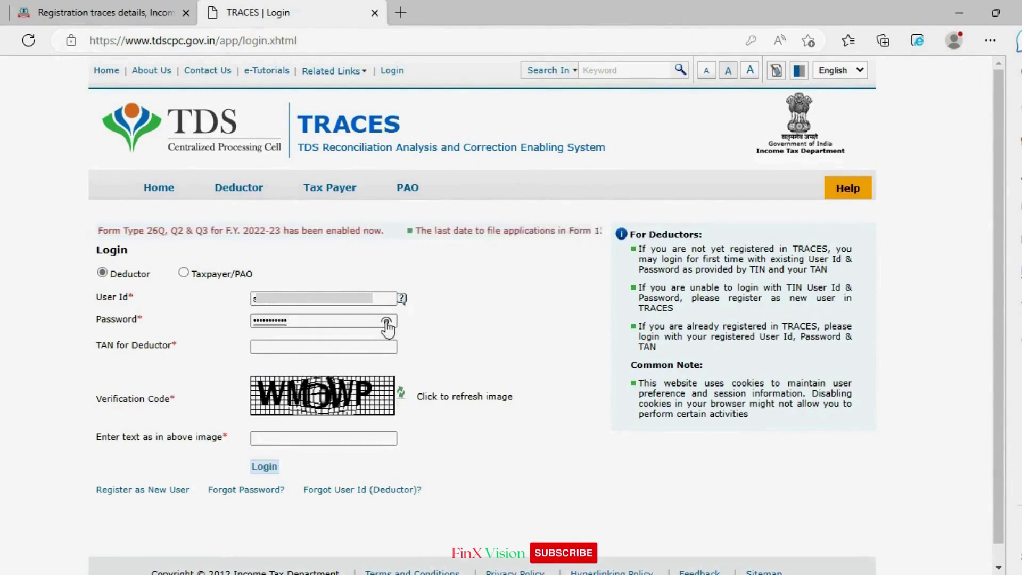
key(ctrl+v)
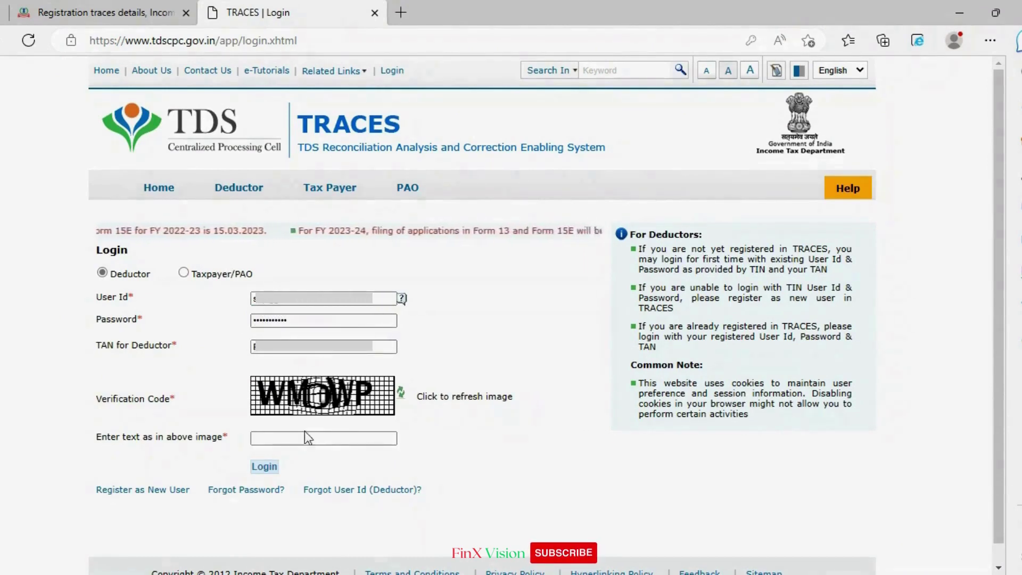
click(303, 431)
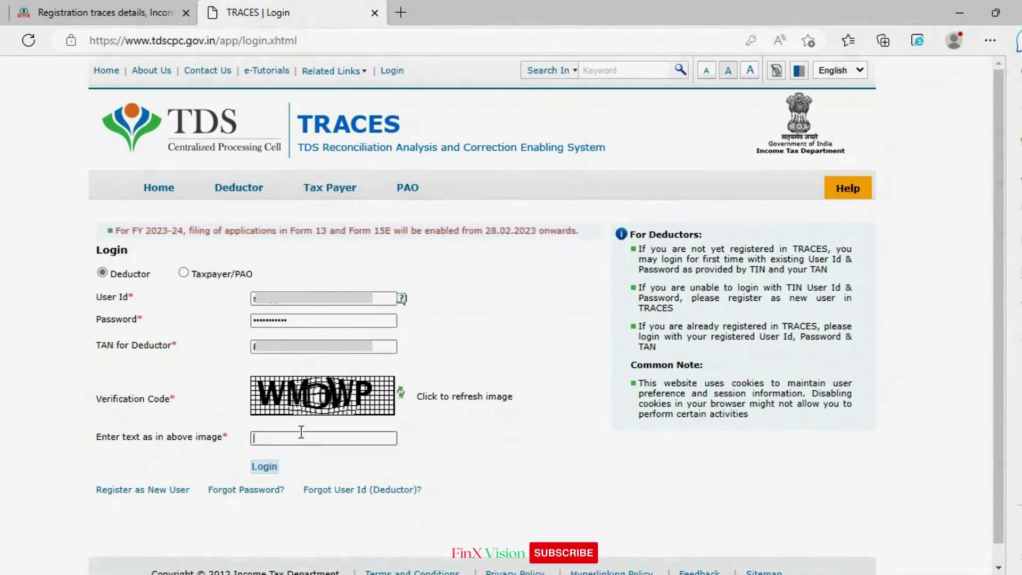
text(WM)
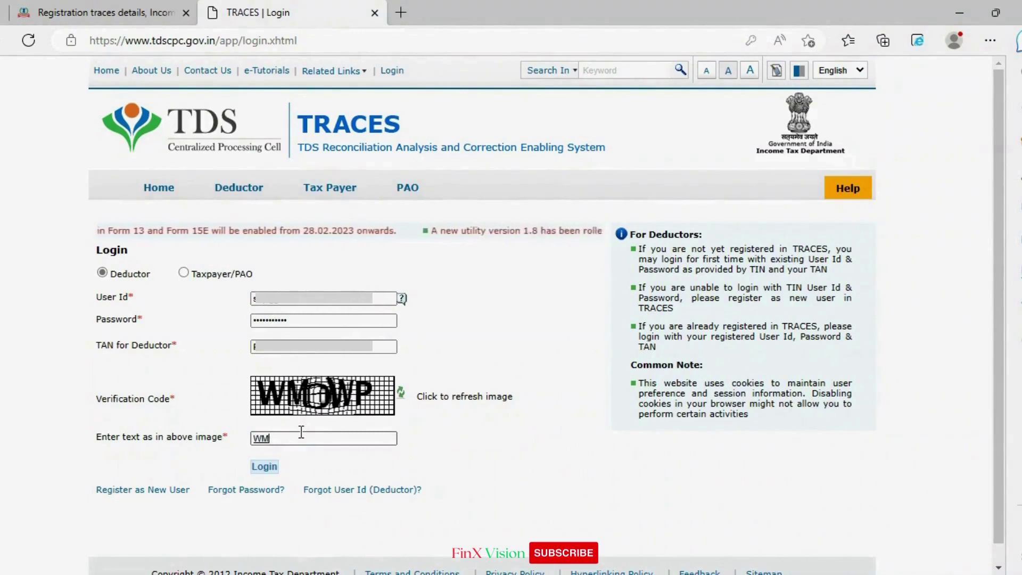
text(DWP)
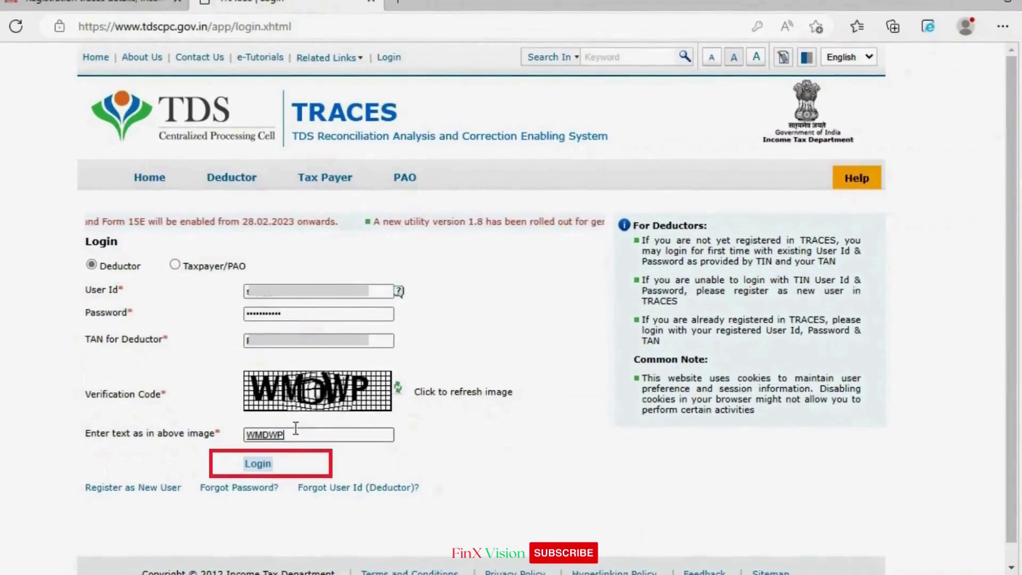
click(252, 467)
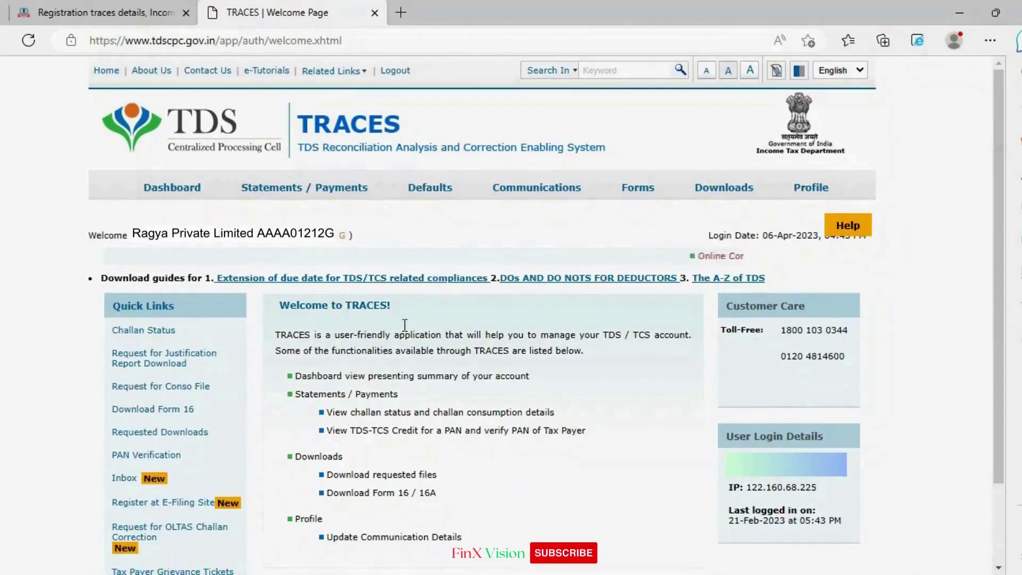
Step: Check the quick-link instruction, then redirect via Quick Links > Register at E-Filing Site
click(143, 12)
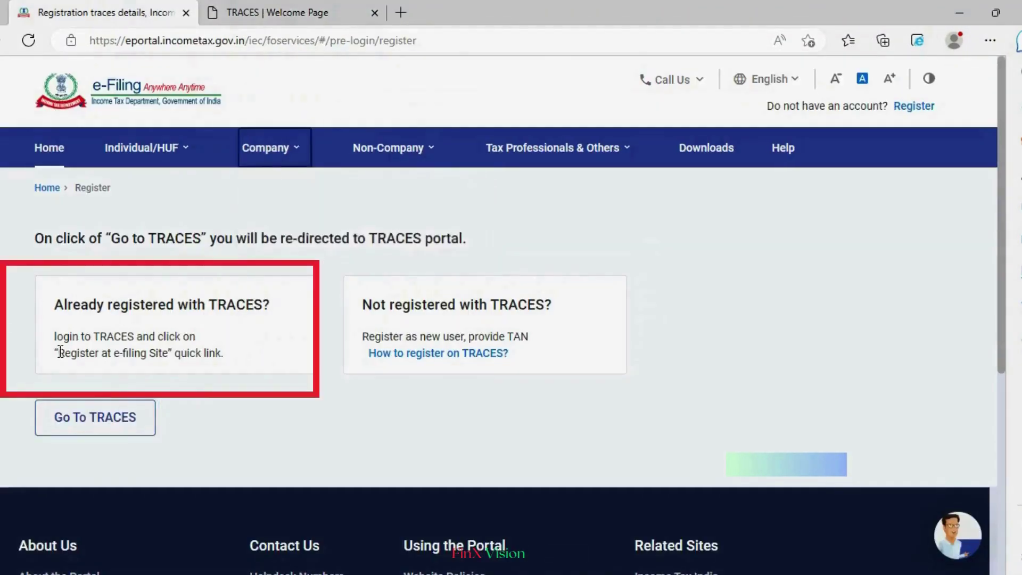
drag(63, 351, 238, 358)
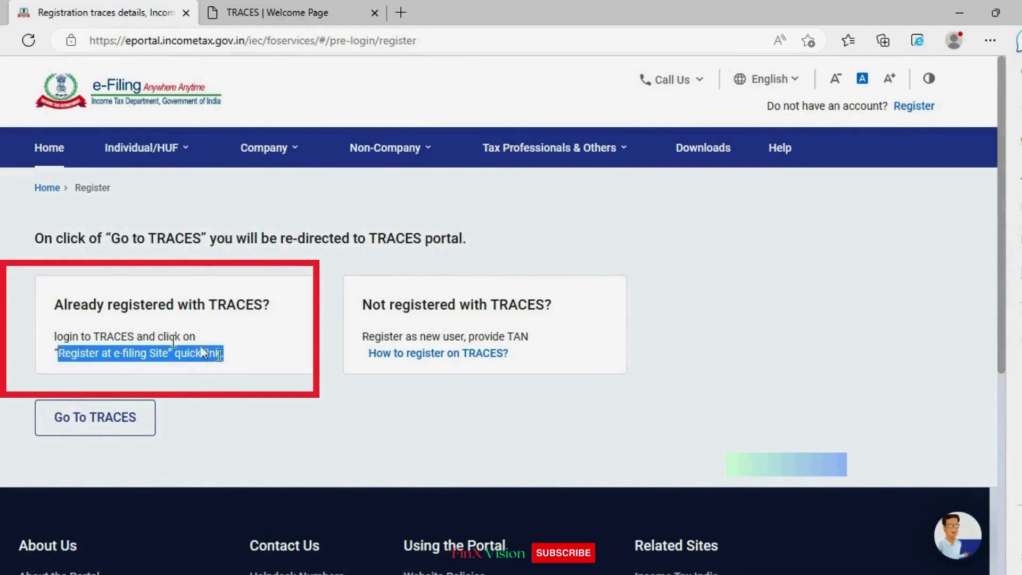
click(319, 11)
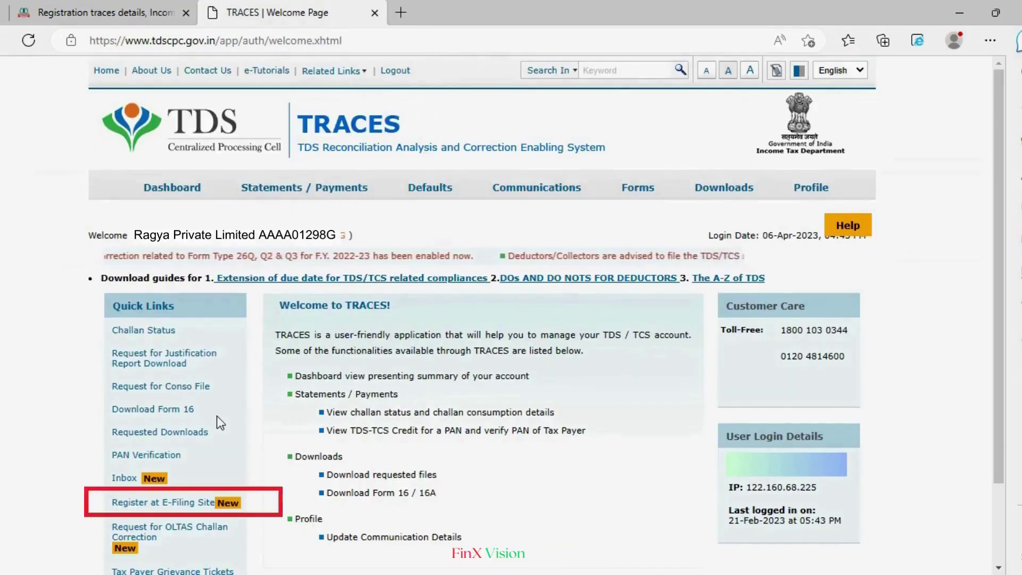
scroll(212, 452, down, 2)
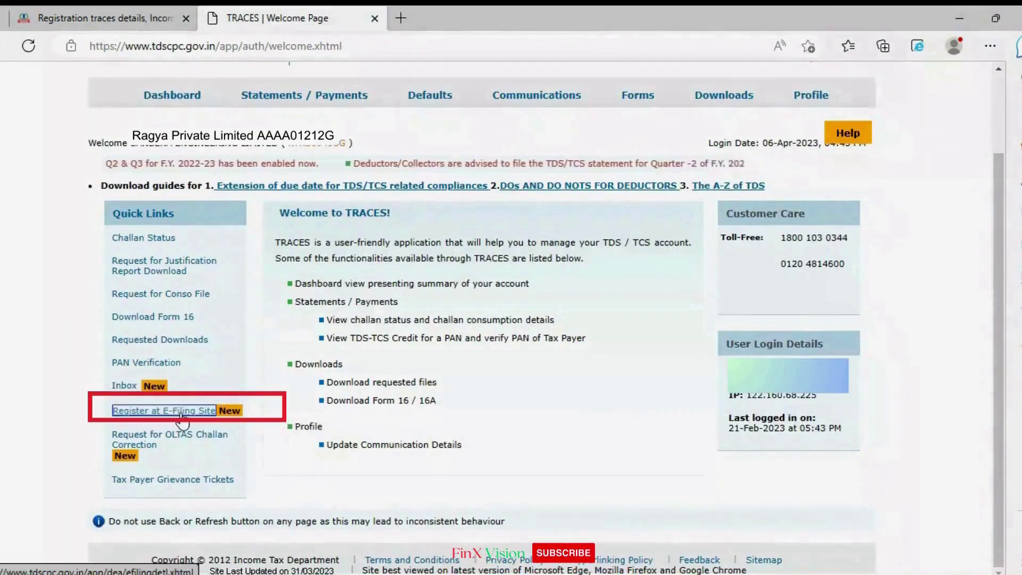
click(180, 411)
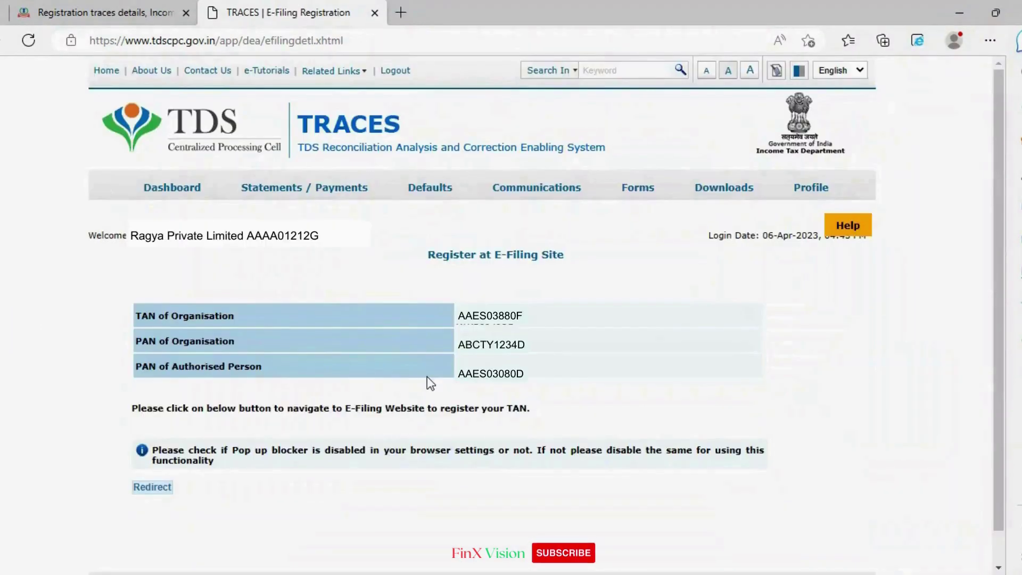
click(151, 487)
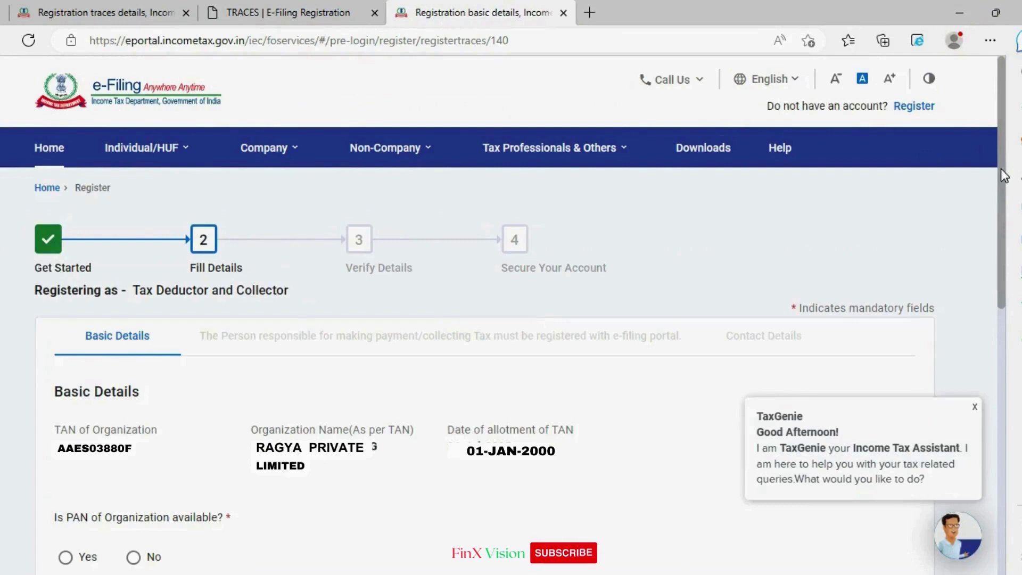
Step: Confirm the organization has a PAN, enter it and the name RAGYA PRIVATE LIMITED, then continue
drag(1002, 175, 1001, 240)
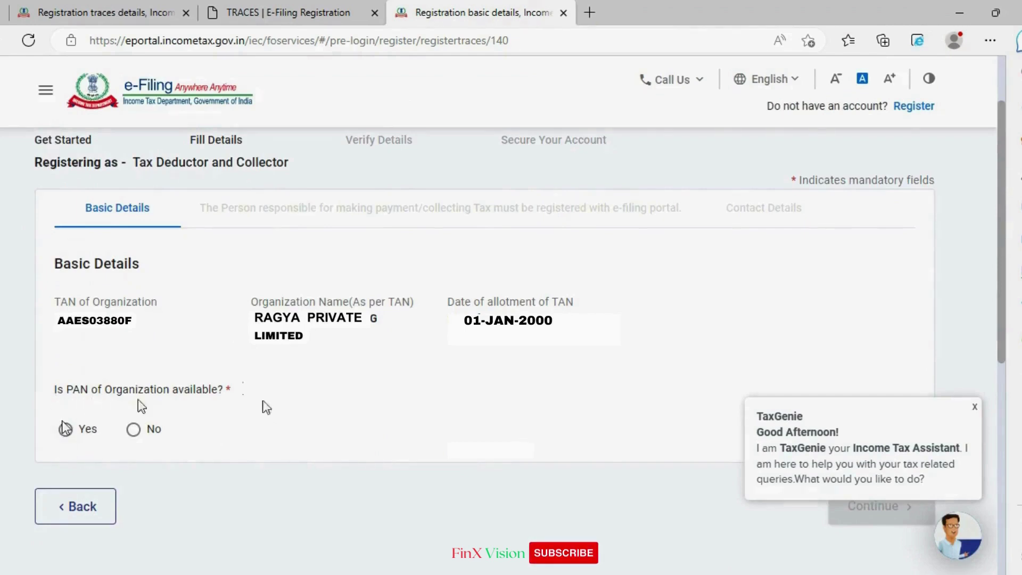
click(65, 431)
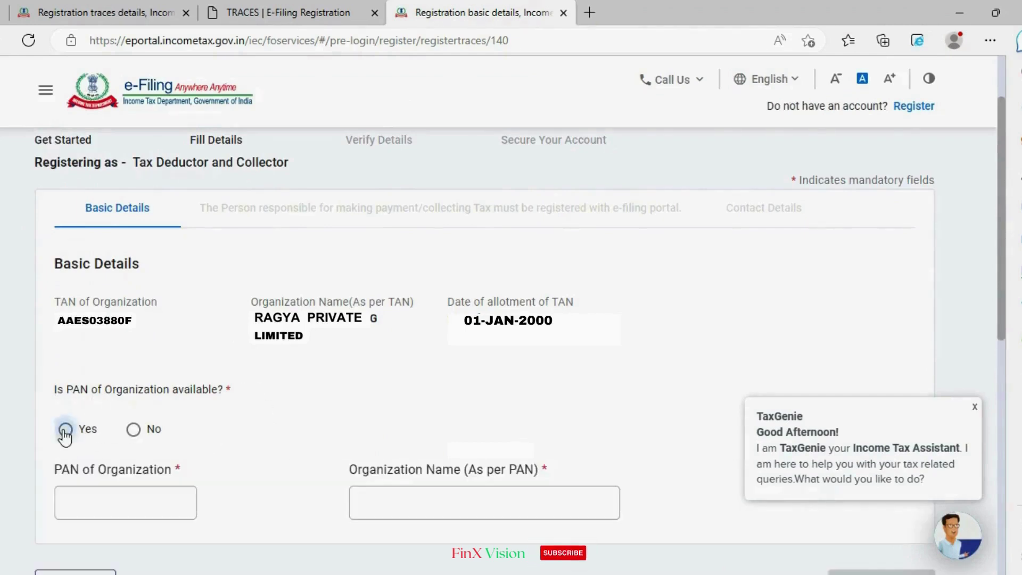
click(160, 502)
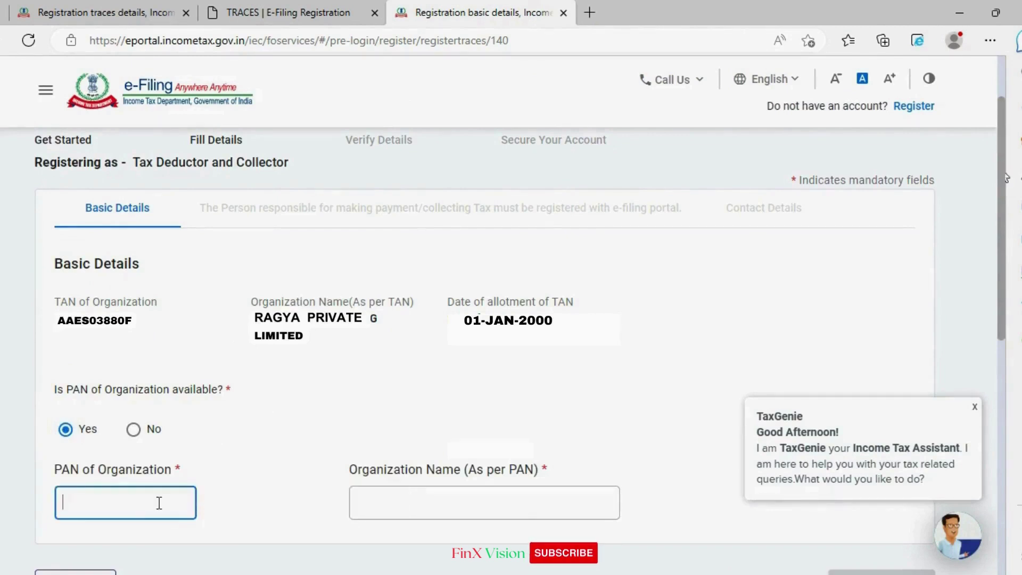
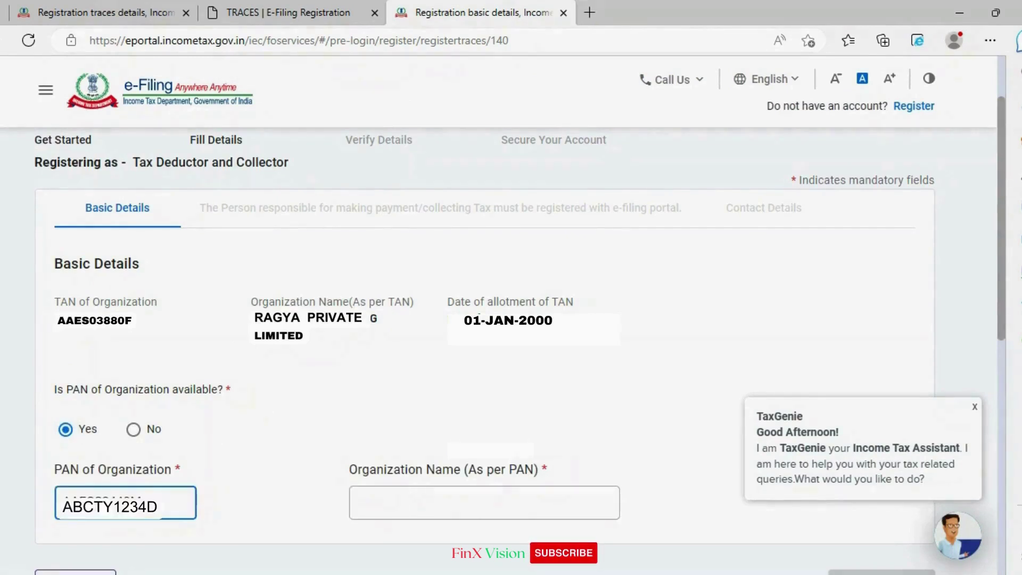
click(457, 503)
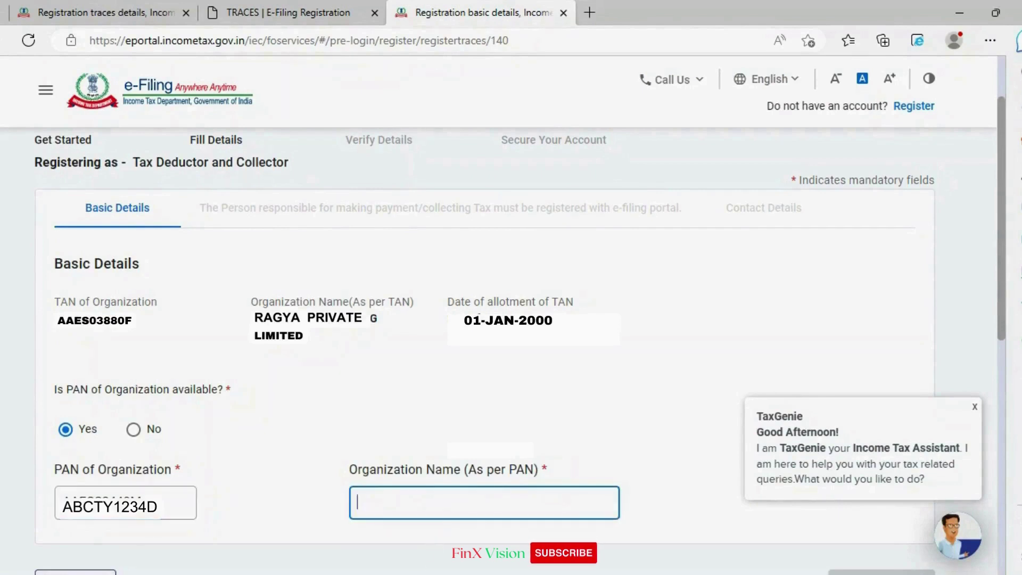
key(Tab)
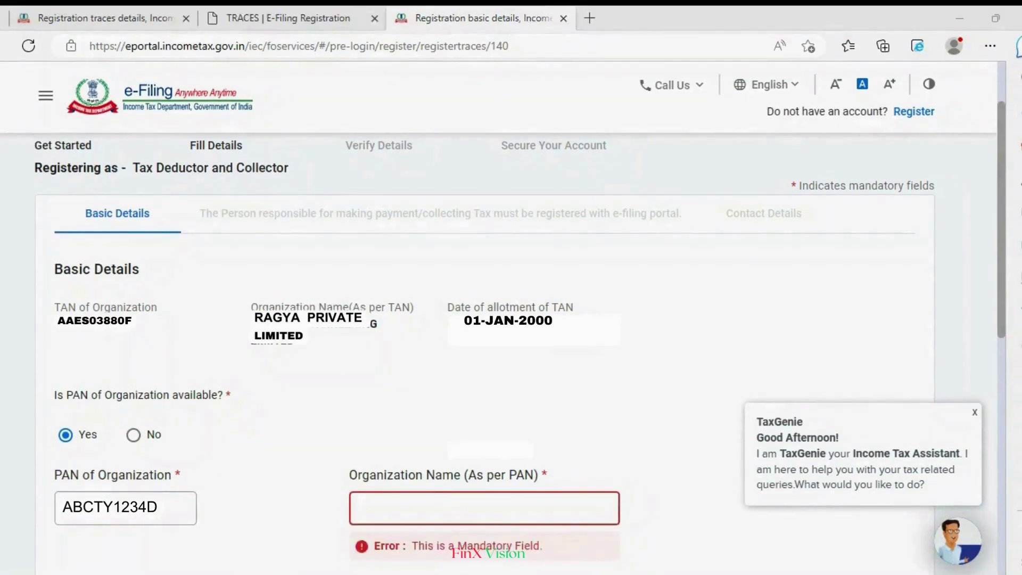
click(486, 515)
text(RAGYA PRIVATE LIMITED)
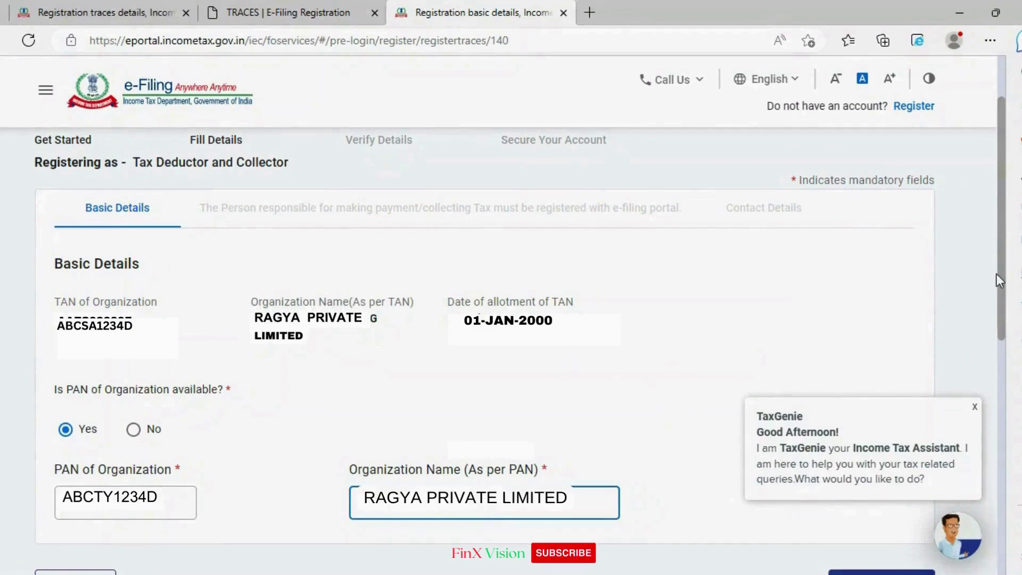
scroll(995, 273, down, 3)
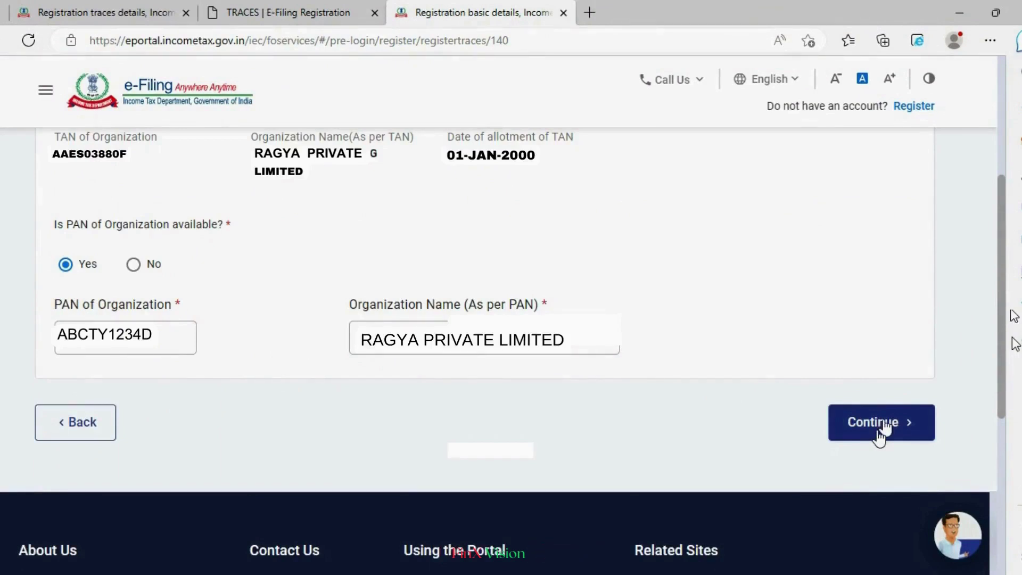
click(879, 426)
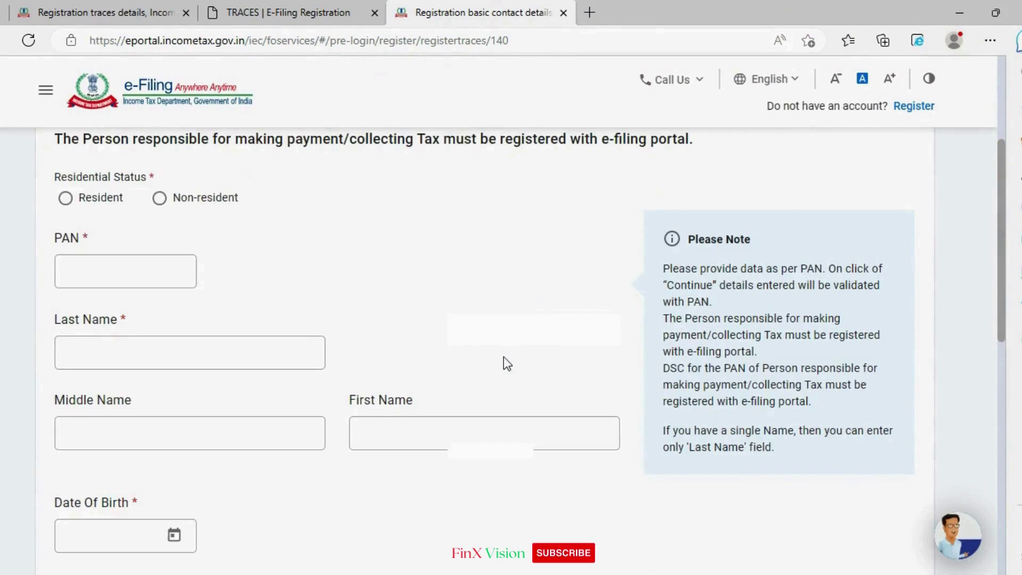
Step: Set residency to Resident and enter the responsible person's PAN, last name and first name
scroll(504, 360, up, 2)
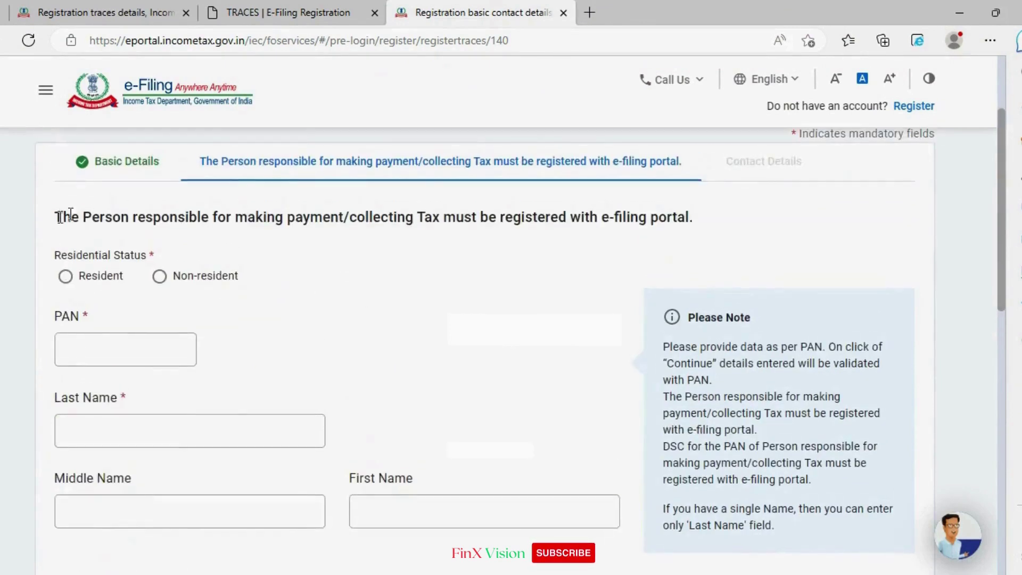
drag(71, 214, 463, 218)
click(478, 273)
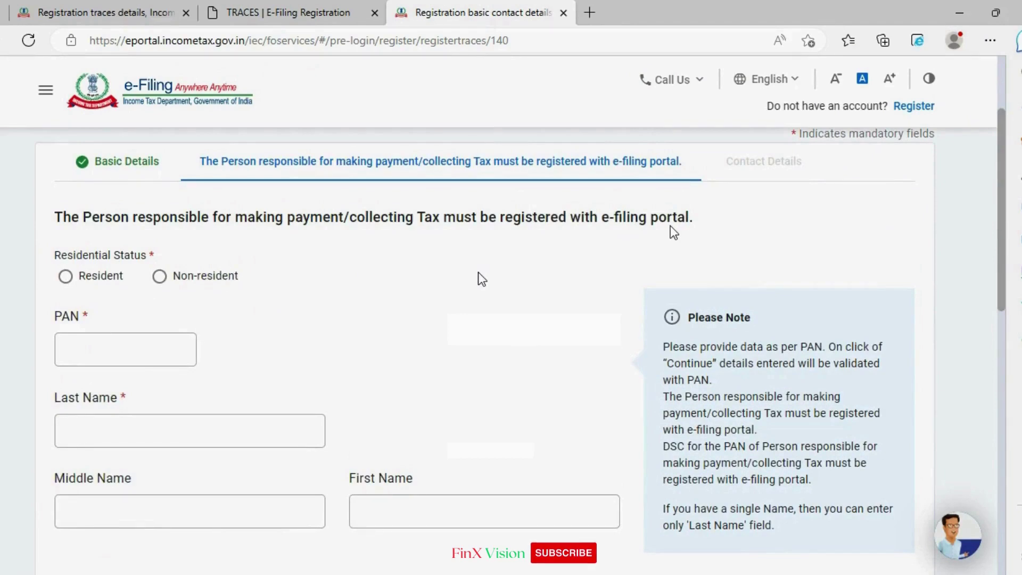
click(65, 275)
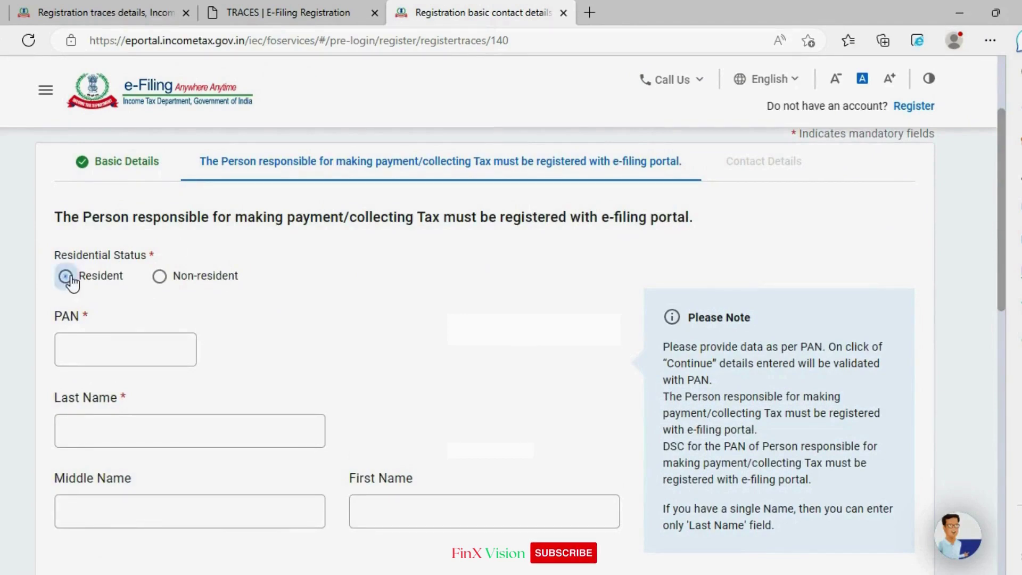
click(145, 358)
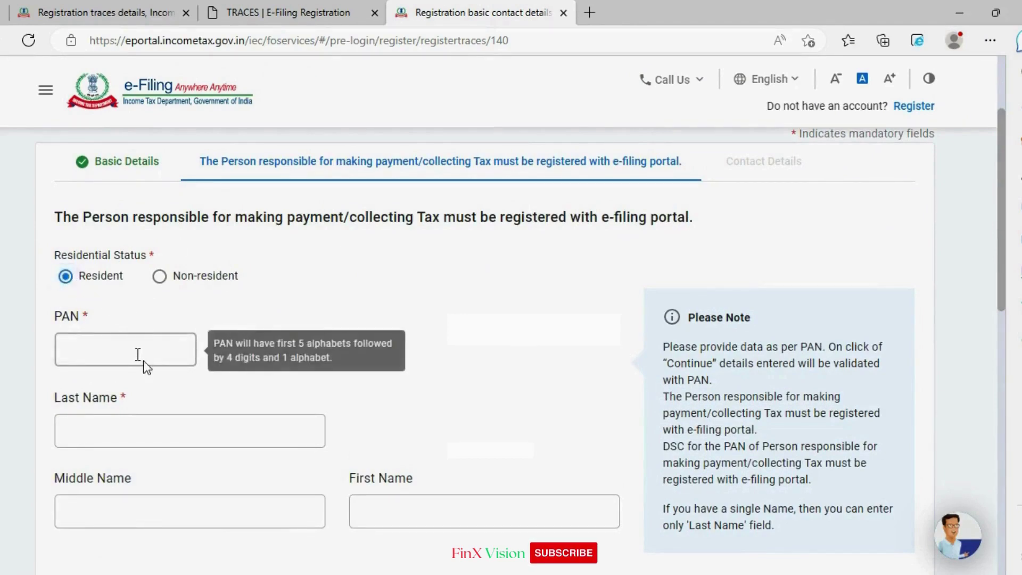
click(138, 354)
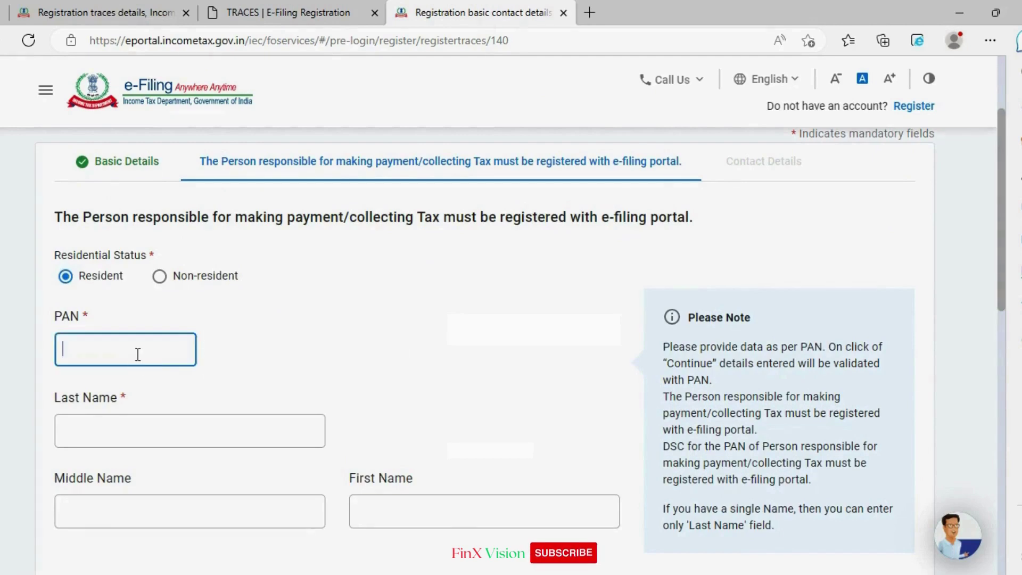
text(ABCTY1234D)
click(210, 432)
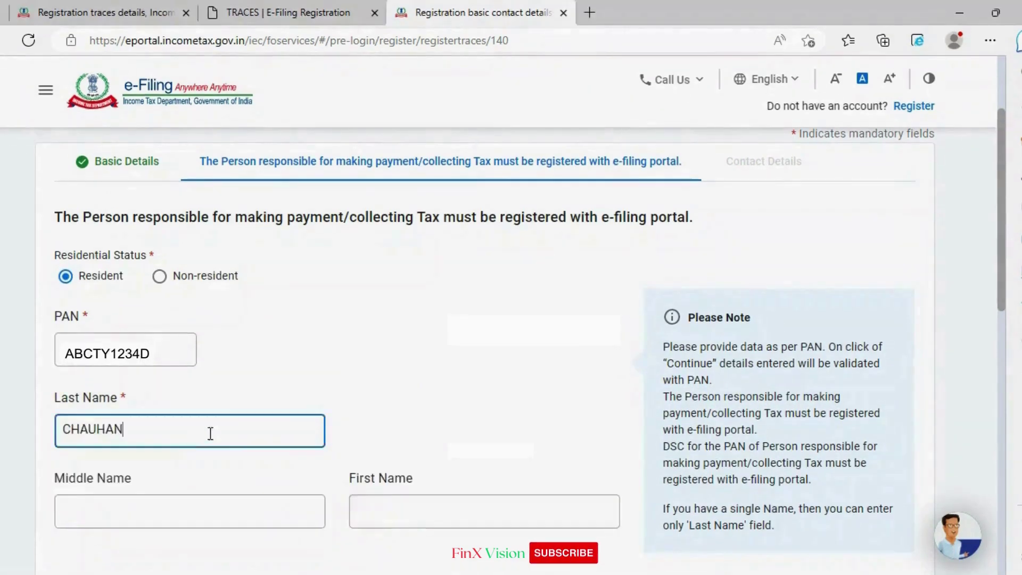
scroll(211, 433, down, 3)
key(Tab)
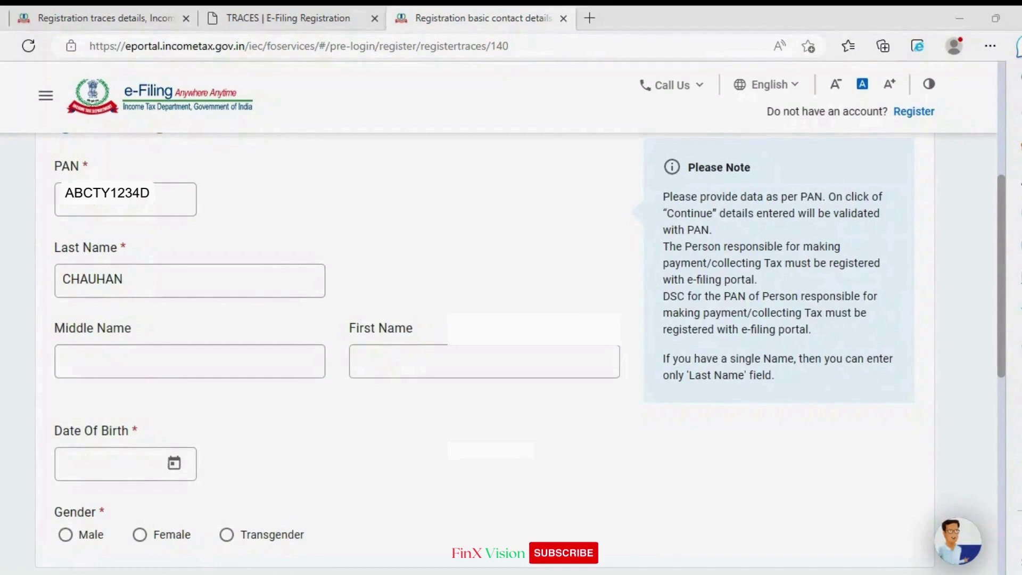
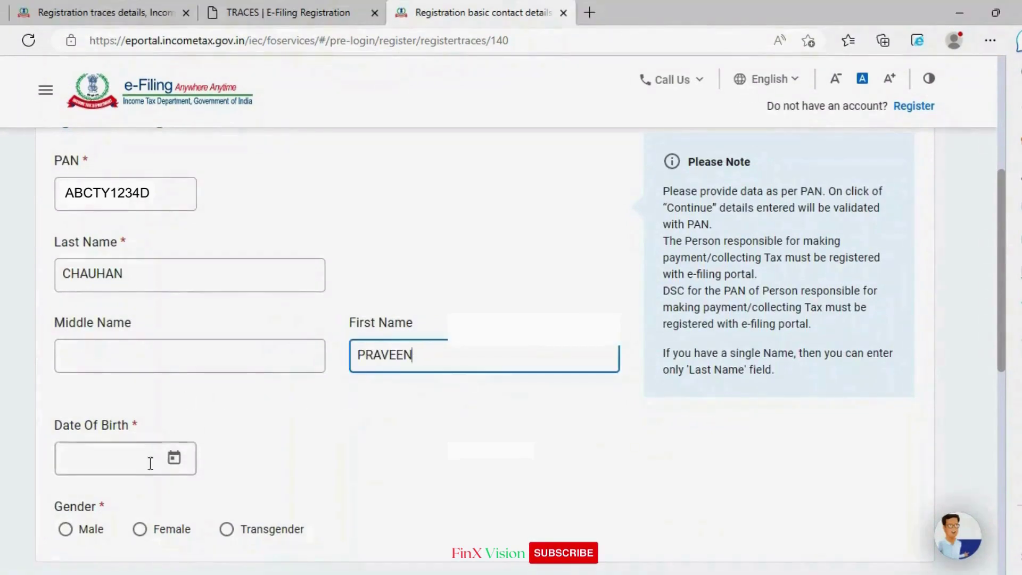
Step: Pick the responsible person's date of birth in 1962 from the calendar
click(151, 463)
scroll(151, 463, down, 2)
click(174, 379)
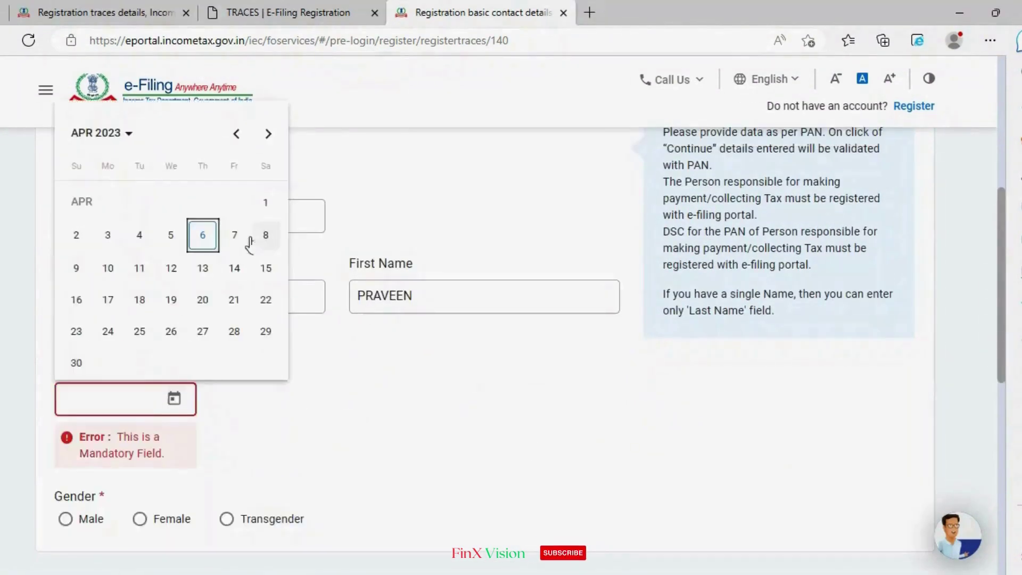
click(126, 134)
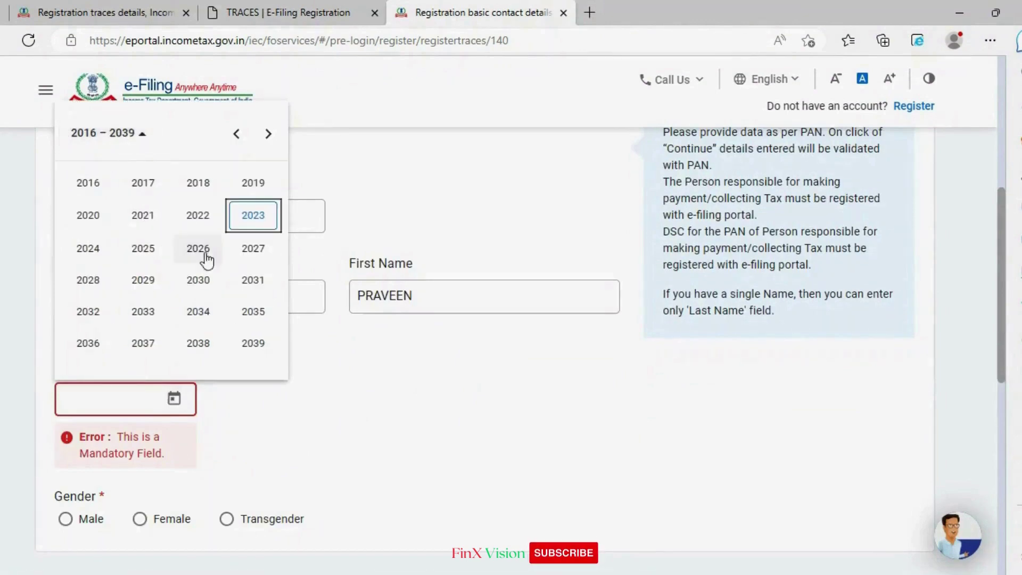
scroll(200, 237, up, 2)
click(267, 210)
click(238, 211)
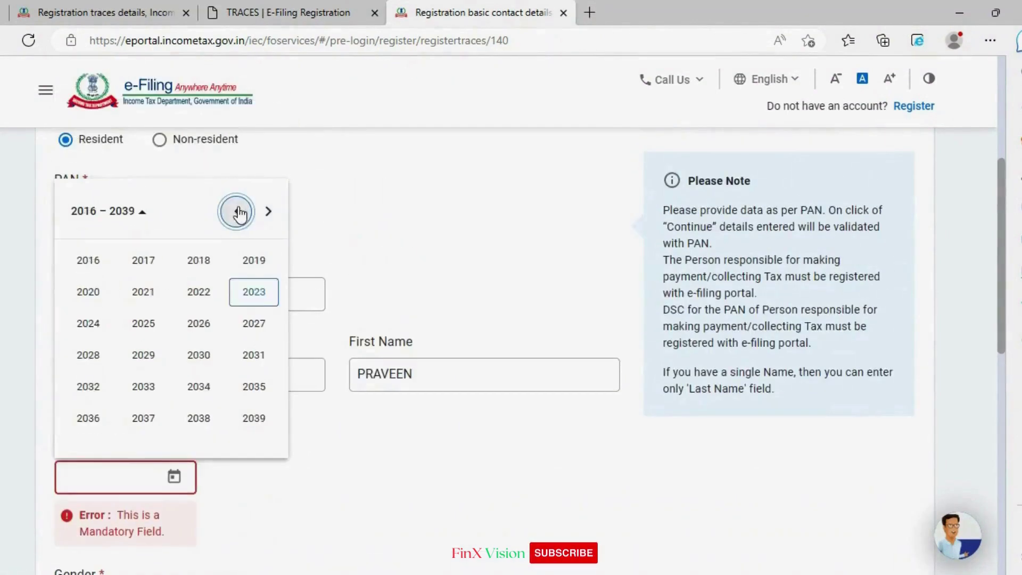
click(237, 211)
click(234, 212)
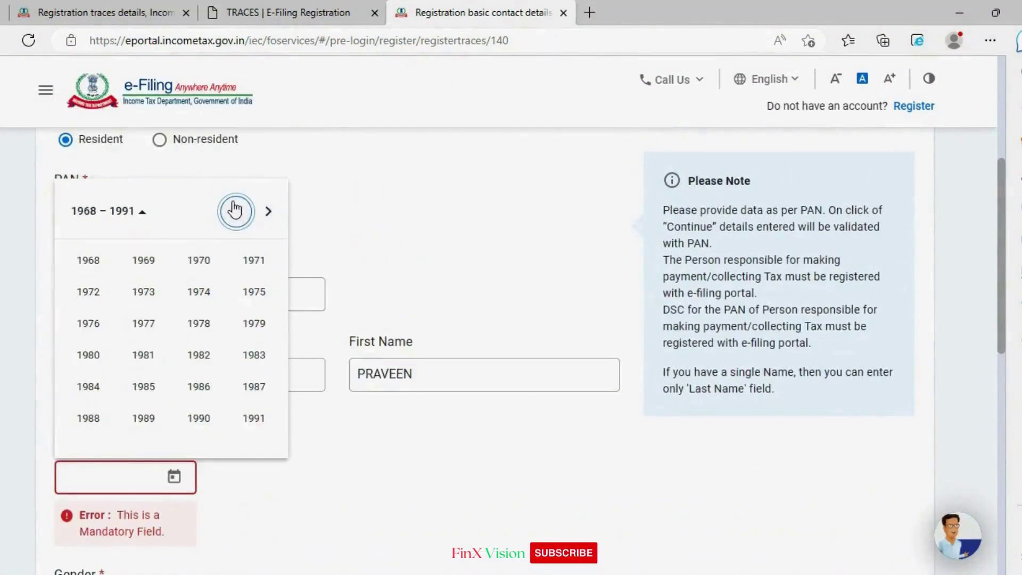
click(236, 211)
click(198, 387)
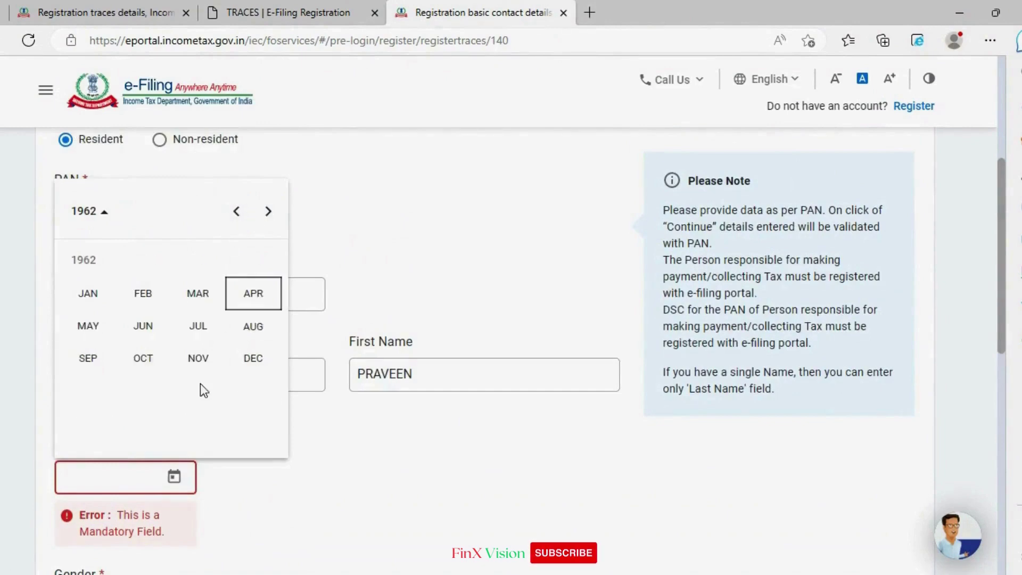
click(143, 325)
click(167, 351)
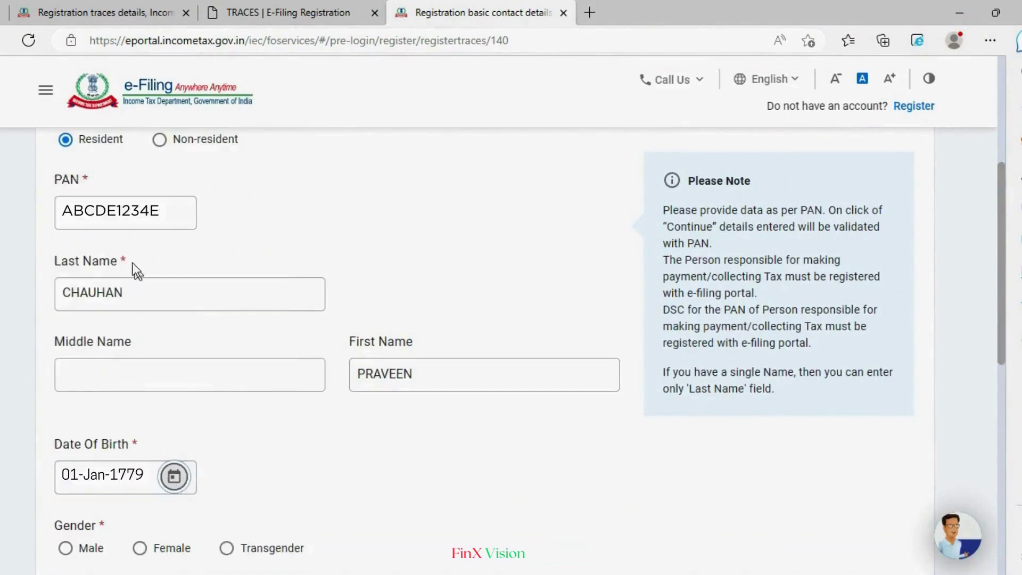
Step: Set the gender to Male and proceed to Contact Details
scroll(320, 421, down, 2)
click(66, 469)
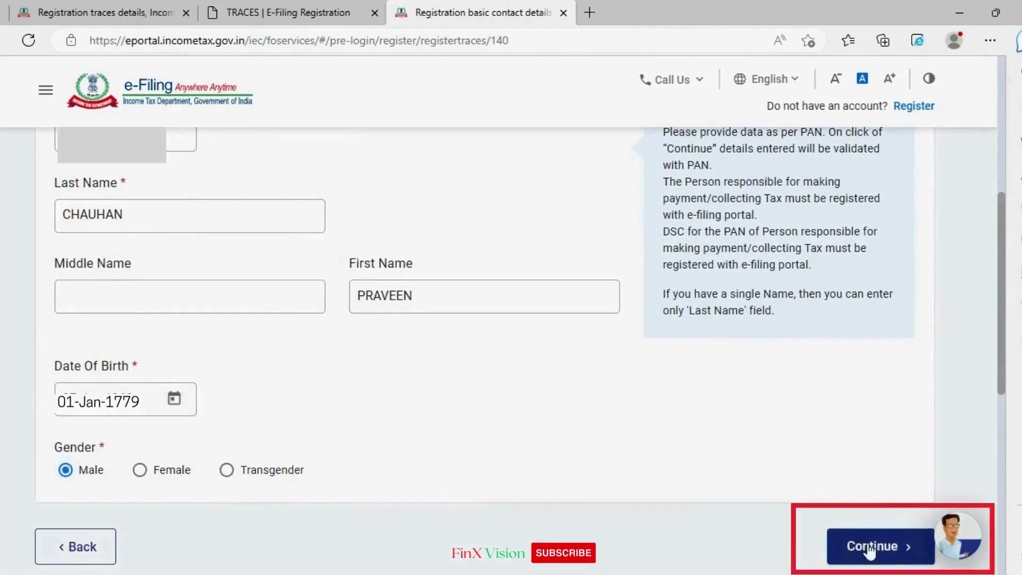
click(862, 545)
Step: Enter the primary mobile and e-mail, assigning both to the Person responsible for TDS/TCS
scroll(394, 332, down, 3)
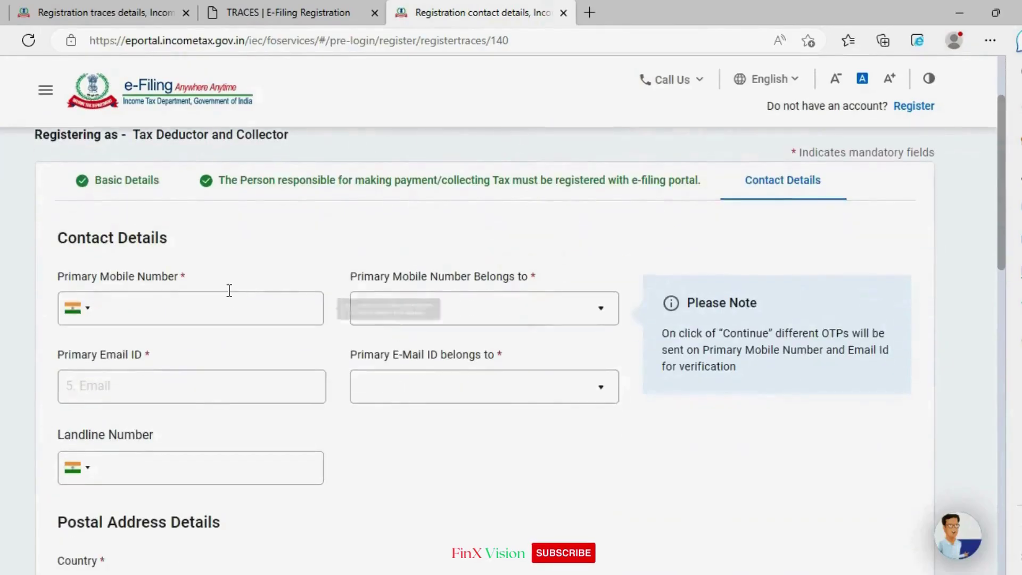
click(222, 301)
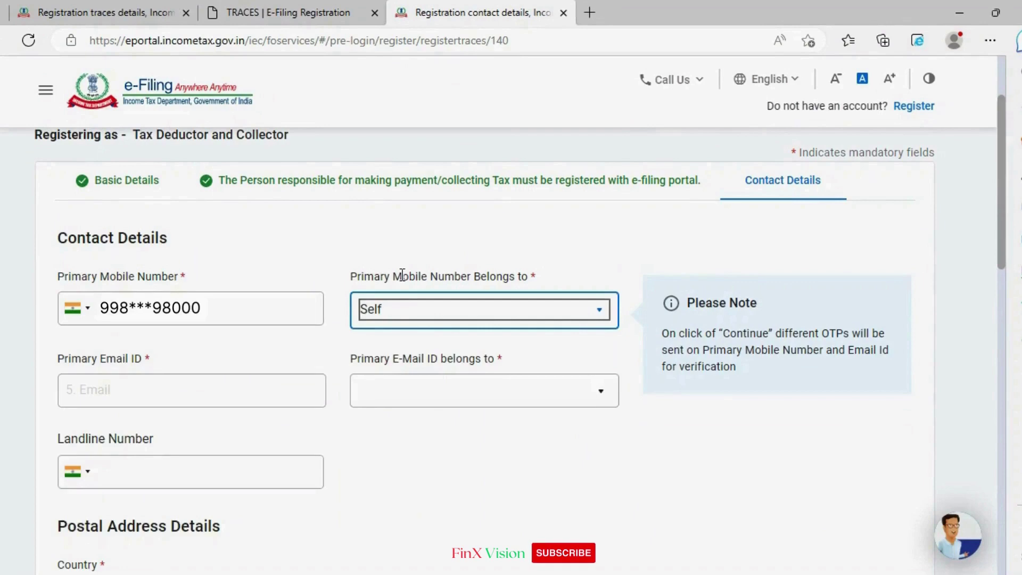
key(Tab)
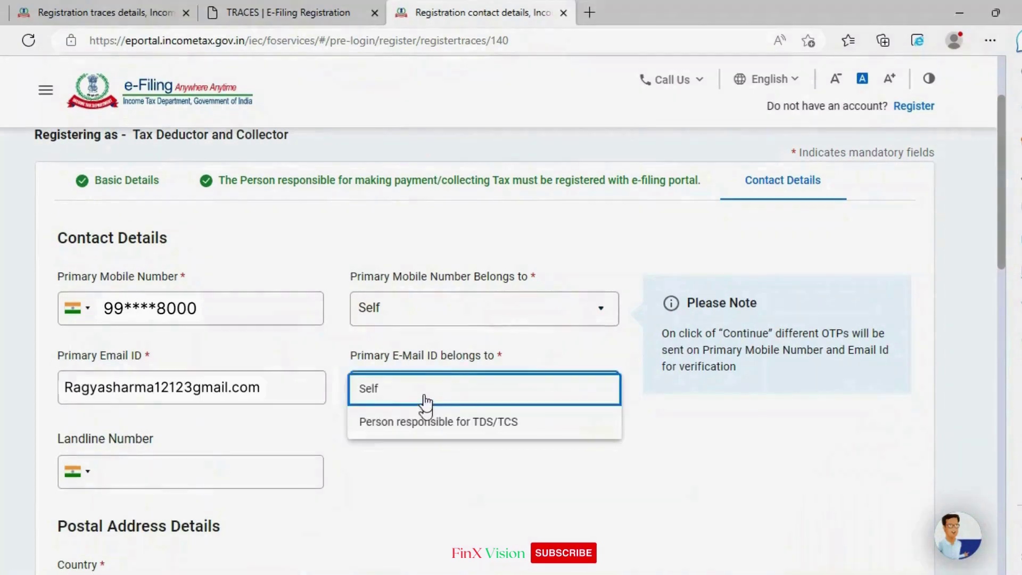
click(429, 423)
click(479, 304)
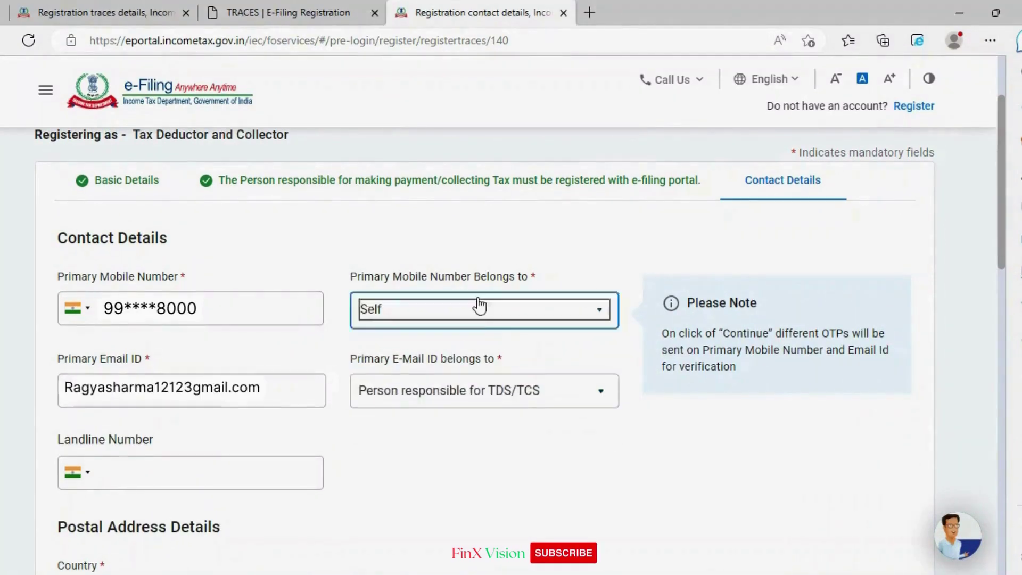
click(454, 344)
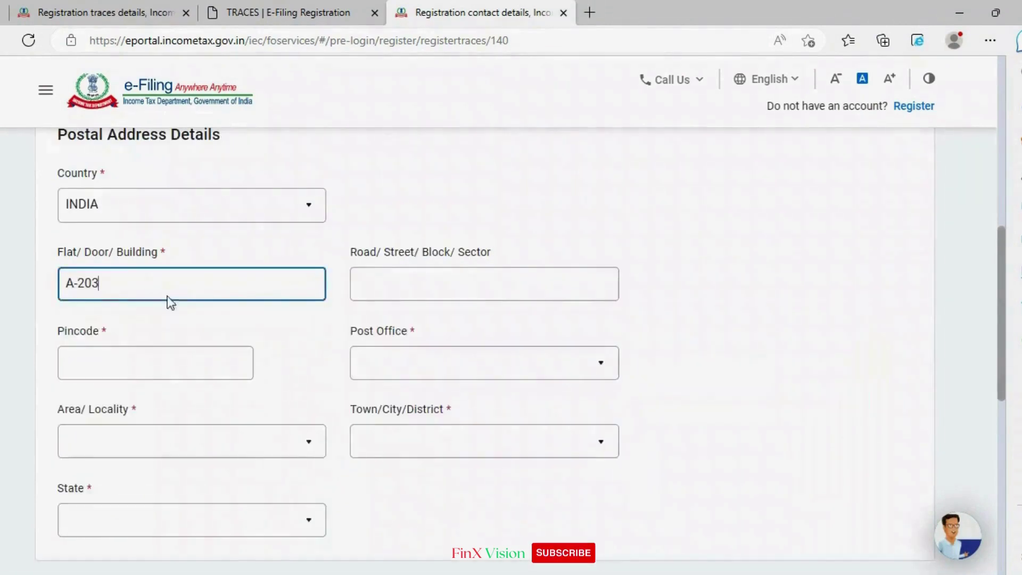
key(Tab)
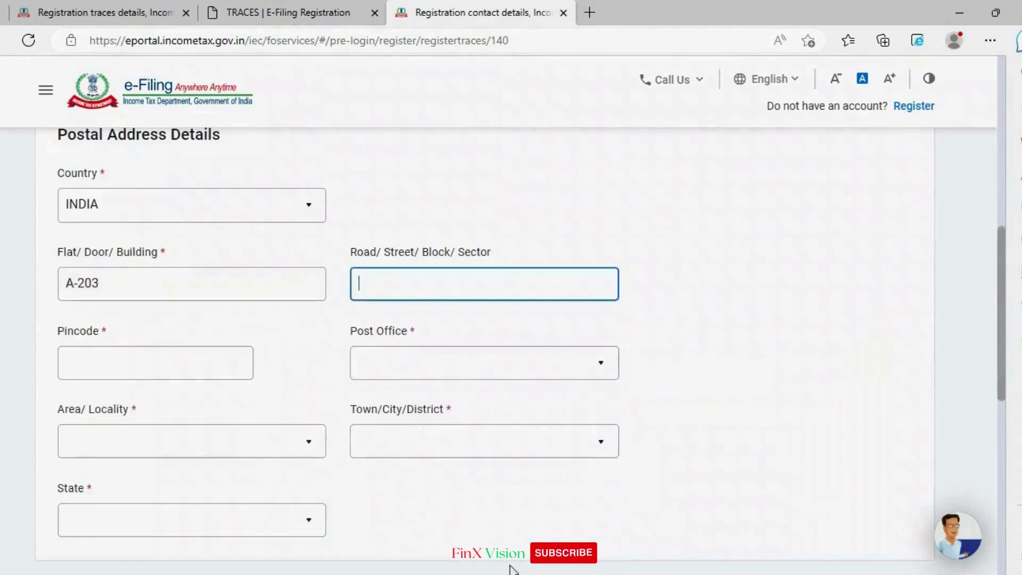
Step: Enter the pincode, choose post office Rudarpur S.O and area Rudrapur, then continue to OTP entry
key(Tab)
text(2631)
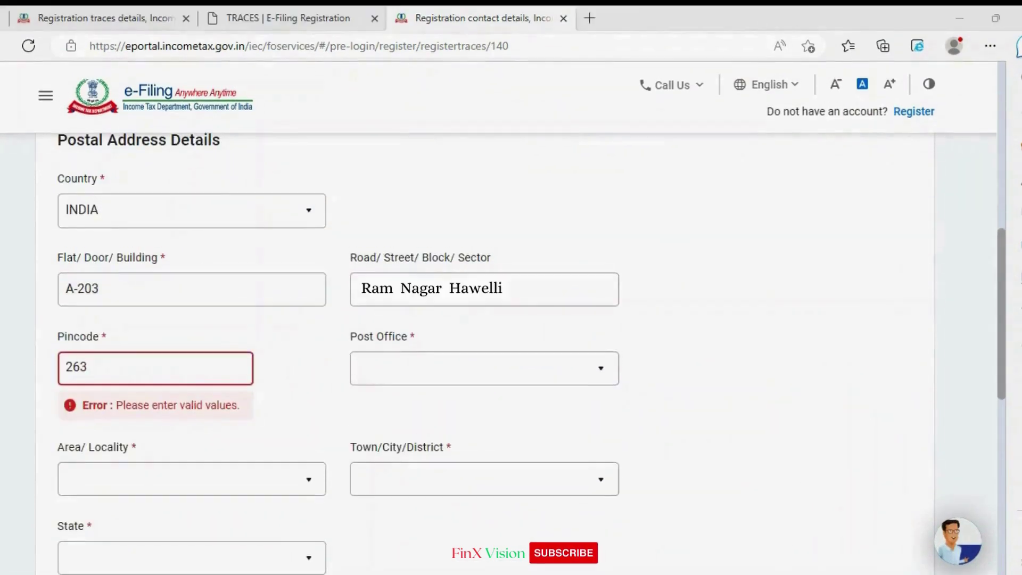
text(53)
click(515, 378)
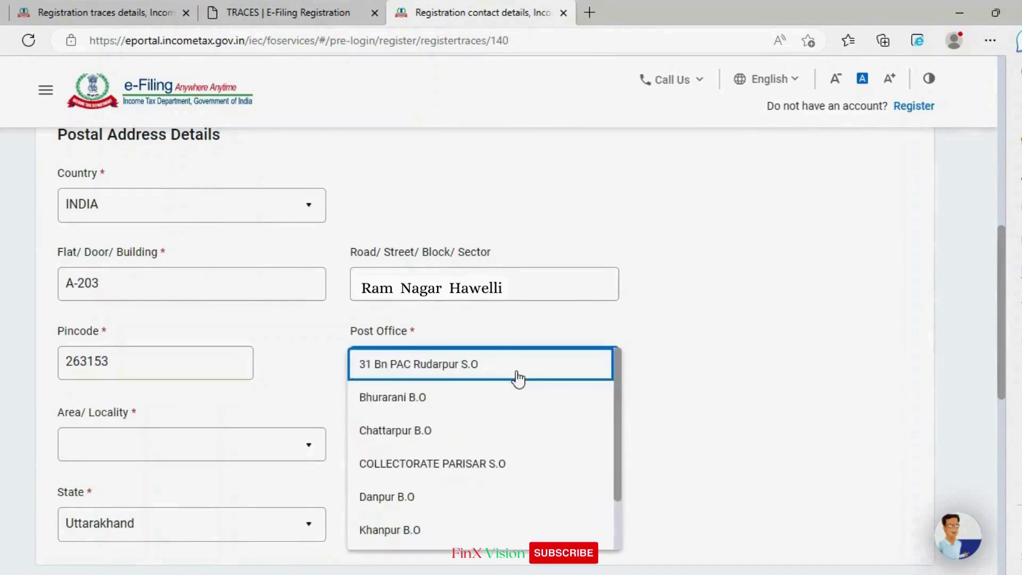
key(r)
click(410, 532)
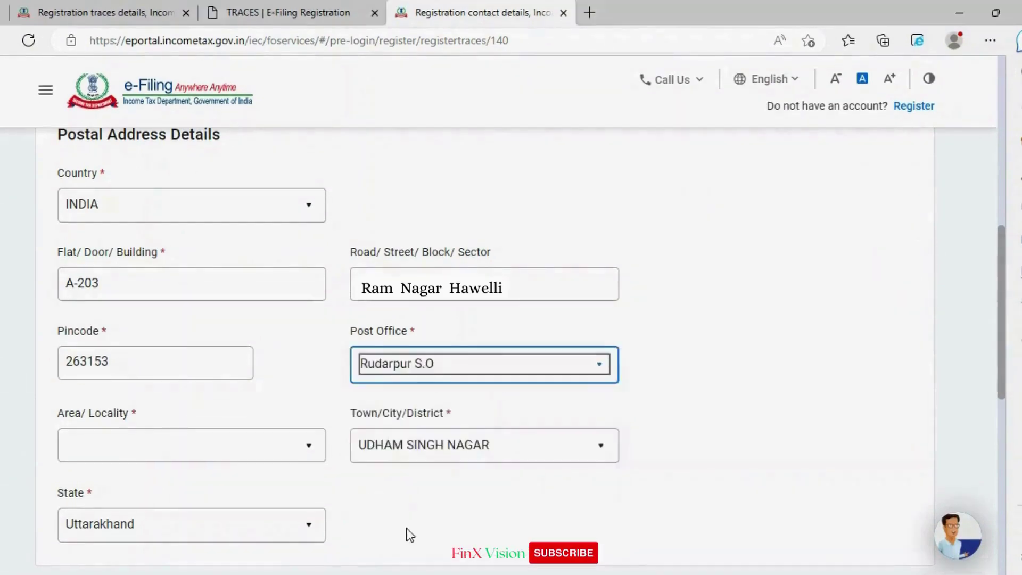
click(125, 445)
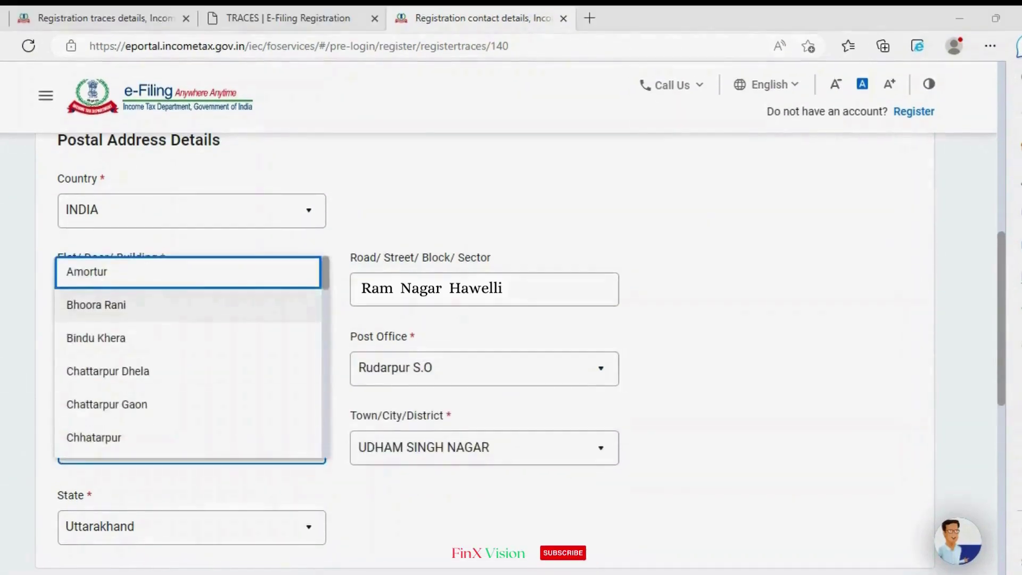
click(173, 482)
click(269, 460)
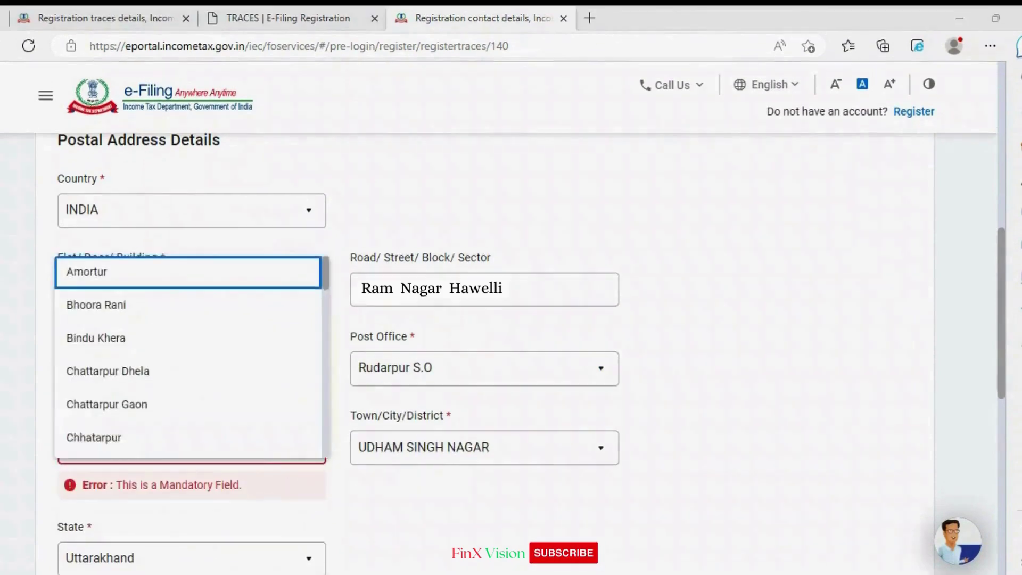
click(283, 484)
click(299, 446)
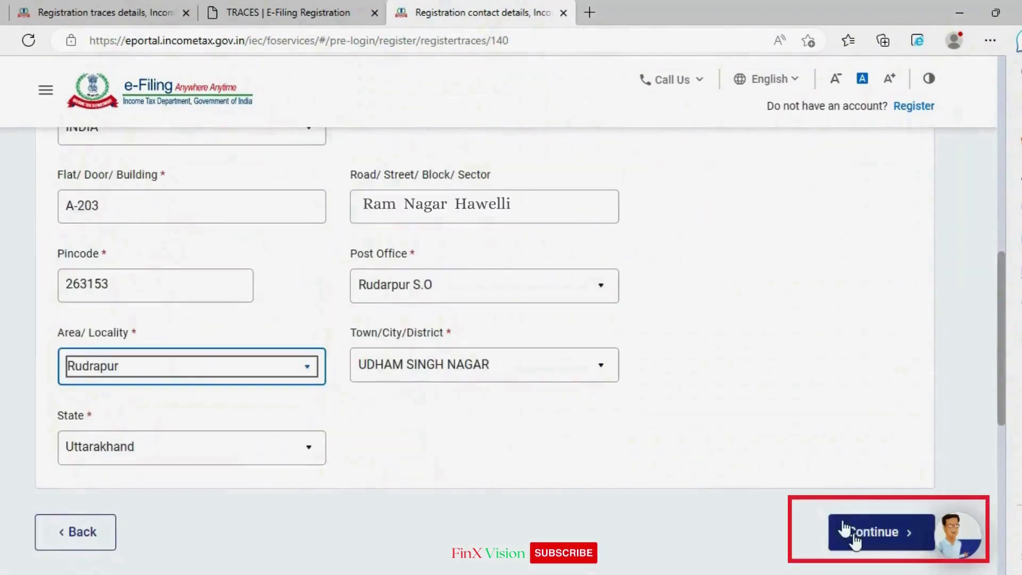
click(852, 532)
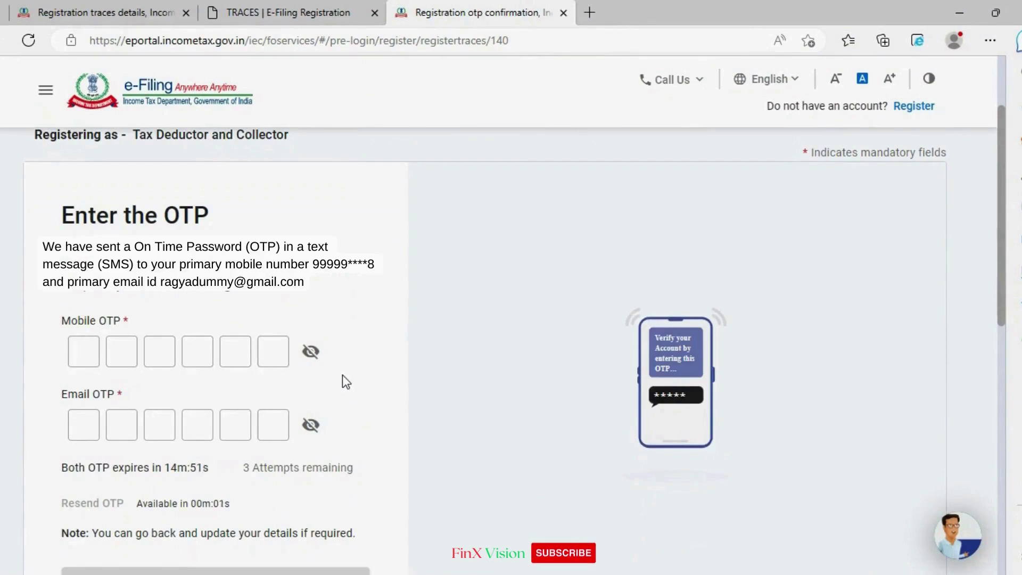
Step: Enter the six-digit mobile and email OTPs and submit them for verification
scroll(343, 375, down, 1)
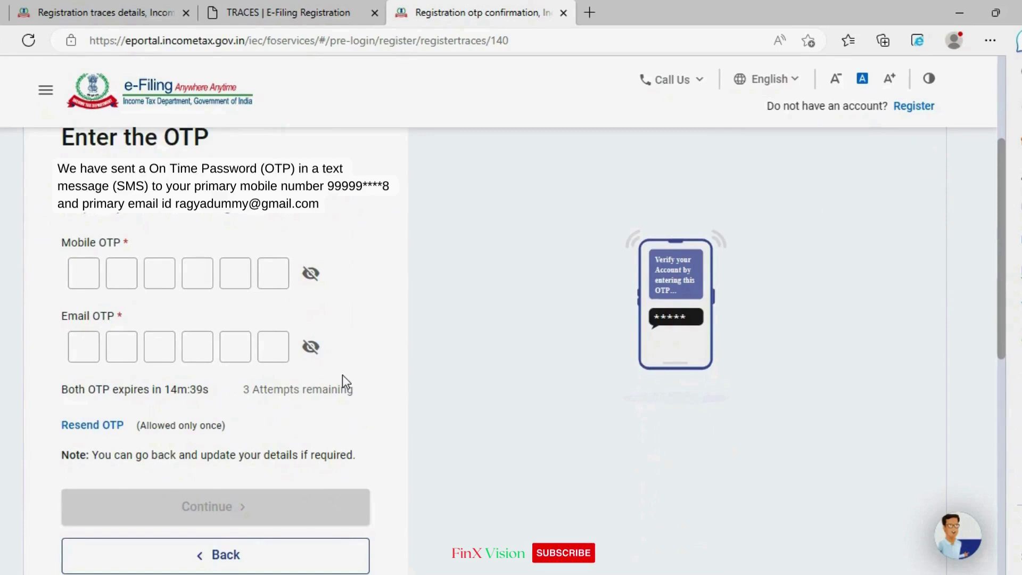
click(79, 274)
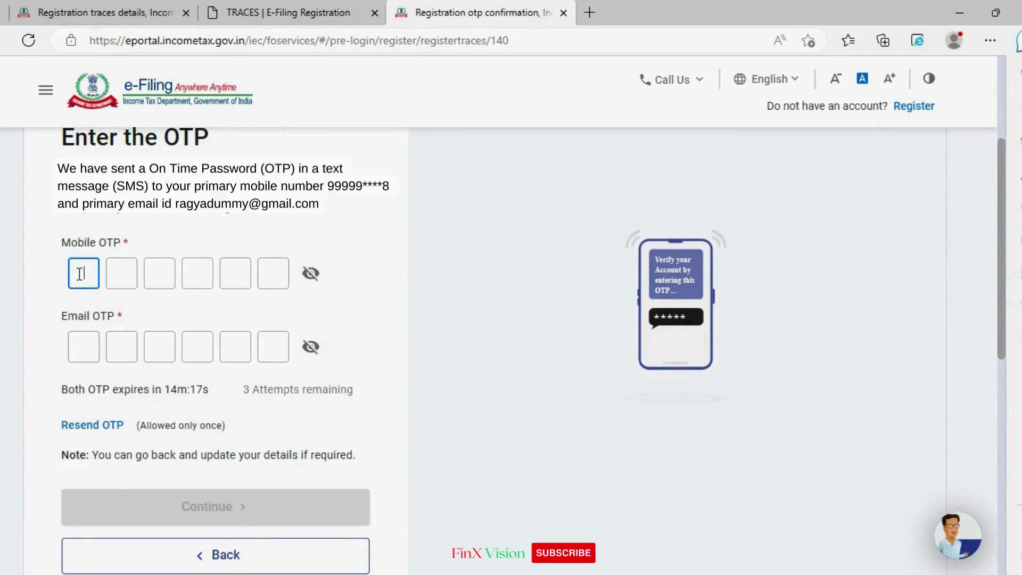
text(12345)
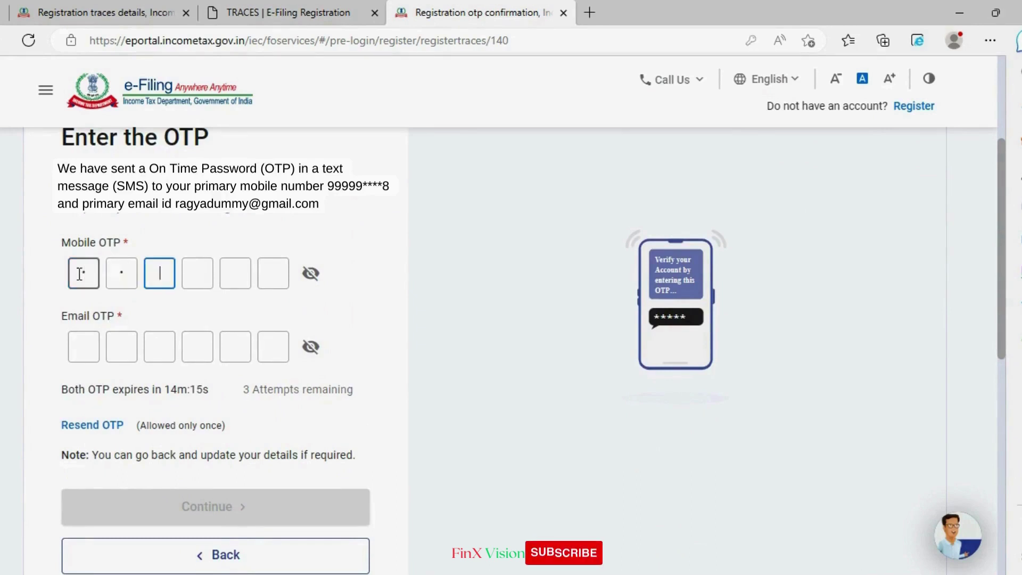
text(6)
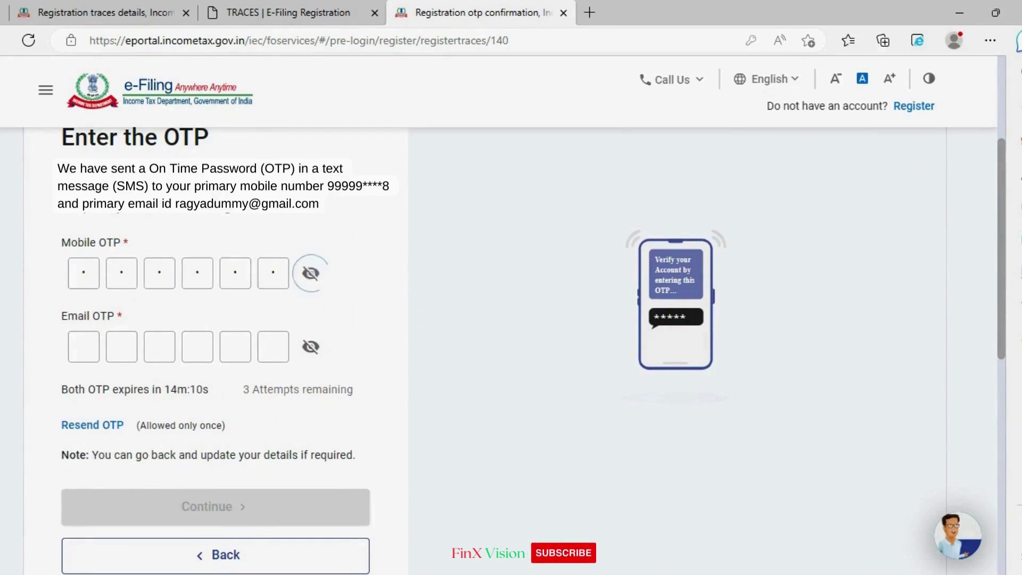
click(159, 346)
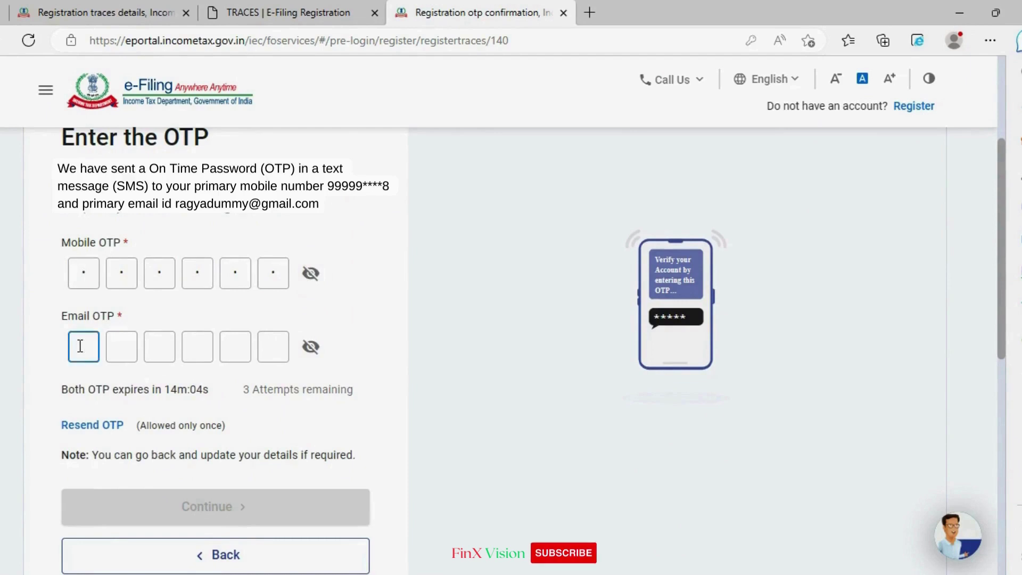
text(123)
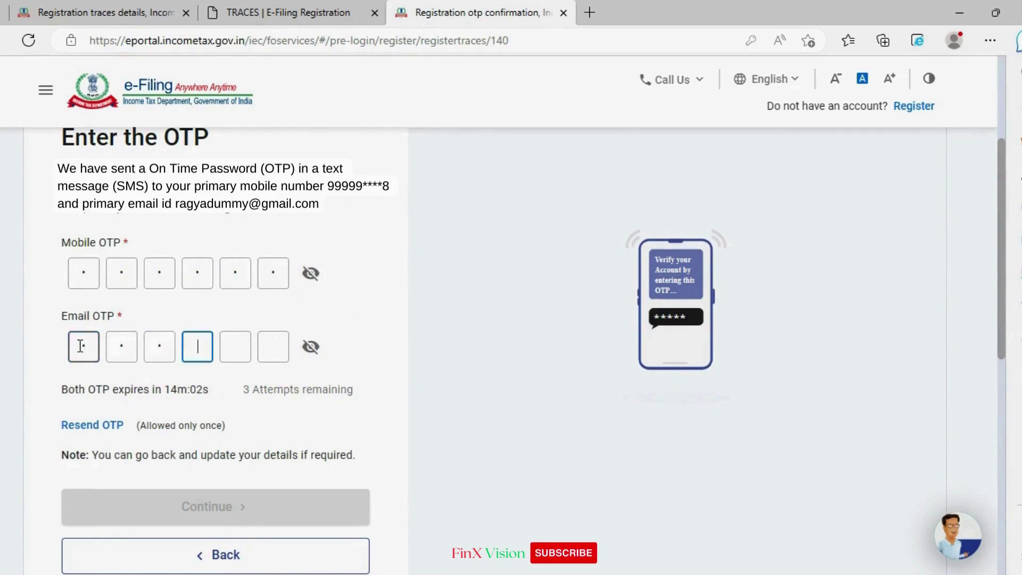
text(456)
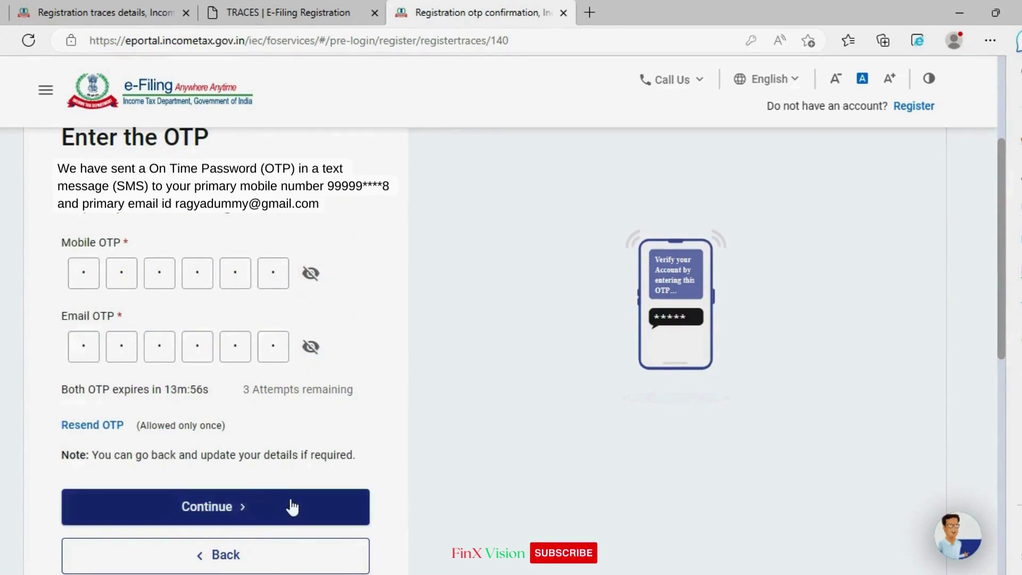
click(290, 507)
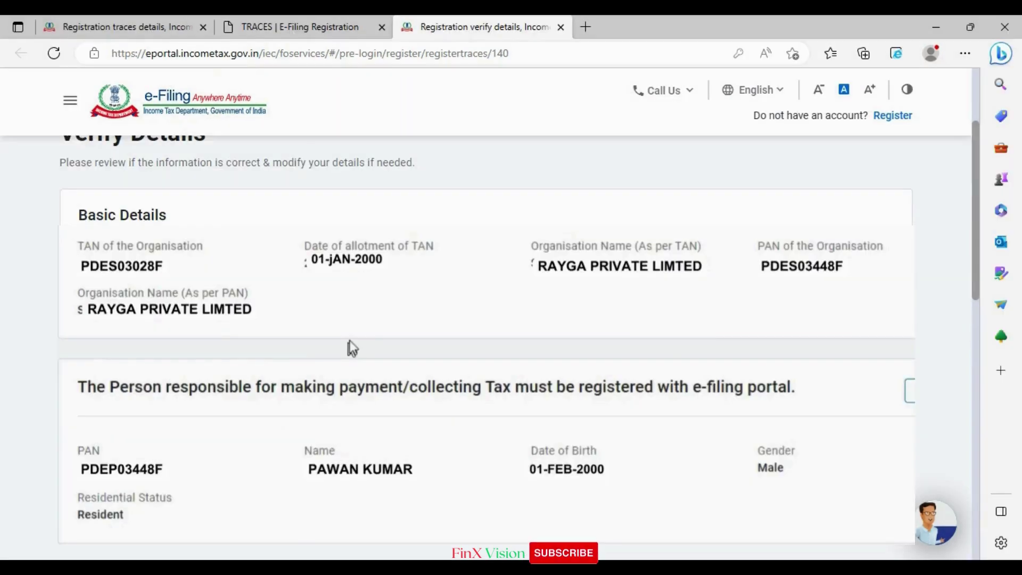
Step: Confirm the reviewed registration details on Verify Details and start on the password field
scroll(349, 342, down, 7)
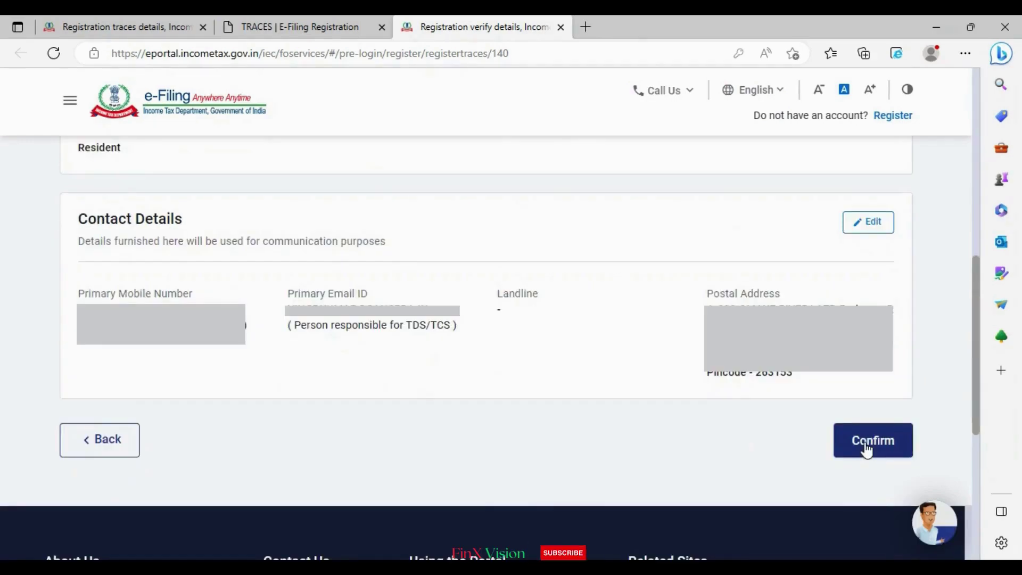
click(866, 446)
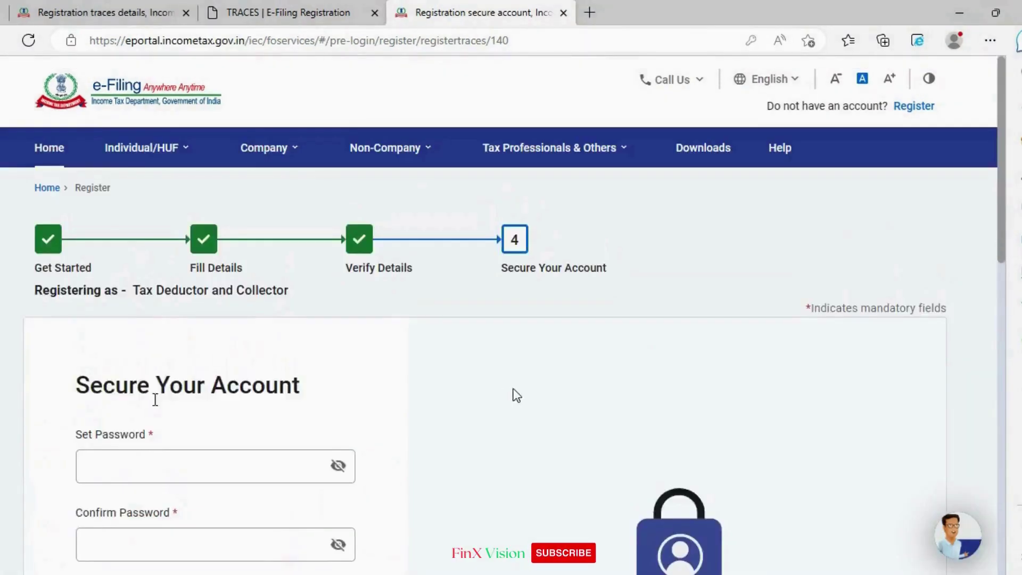
scroll(155, 399, down, 3)
click(160, 311)
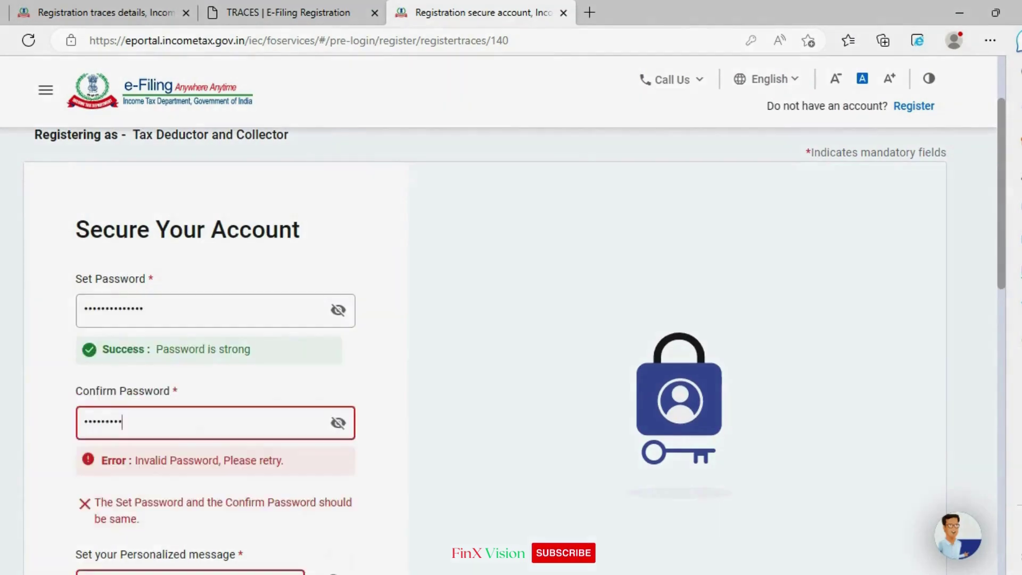
Step: Enter the matching account password, set the personalized message 'Hello Friends', and register
text(******)
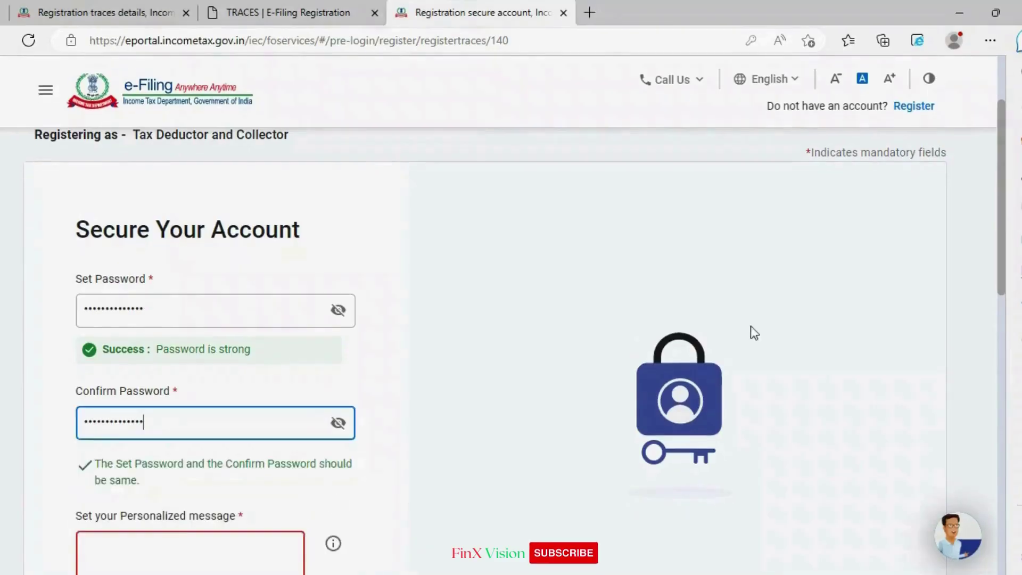
scroll(751, 326, down, 3)
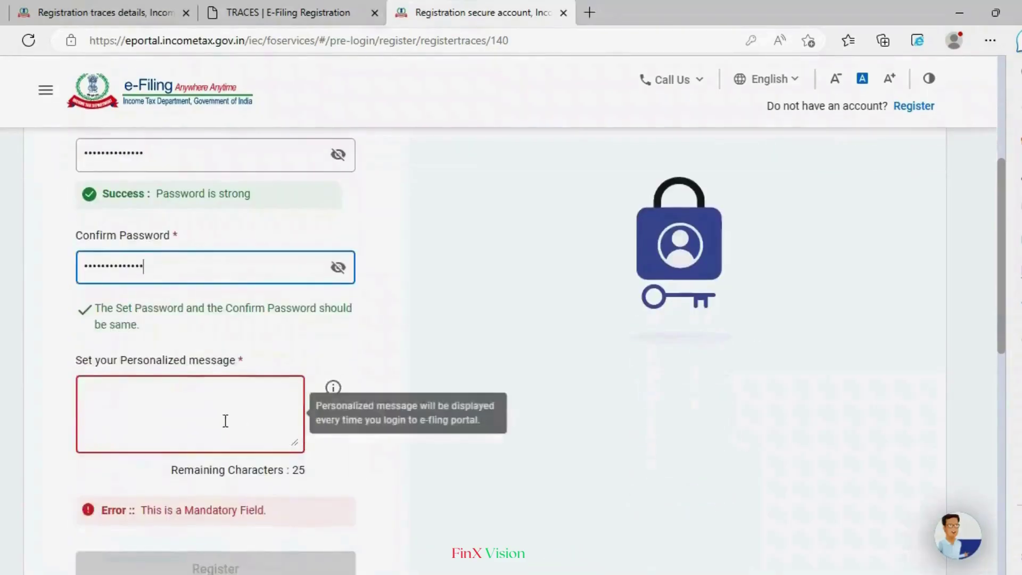
click(225, 420)
scroll(234, 416, down, 1)
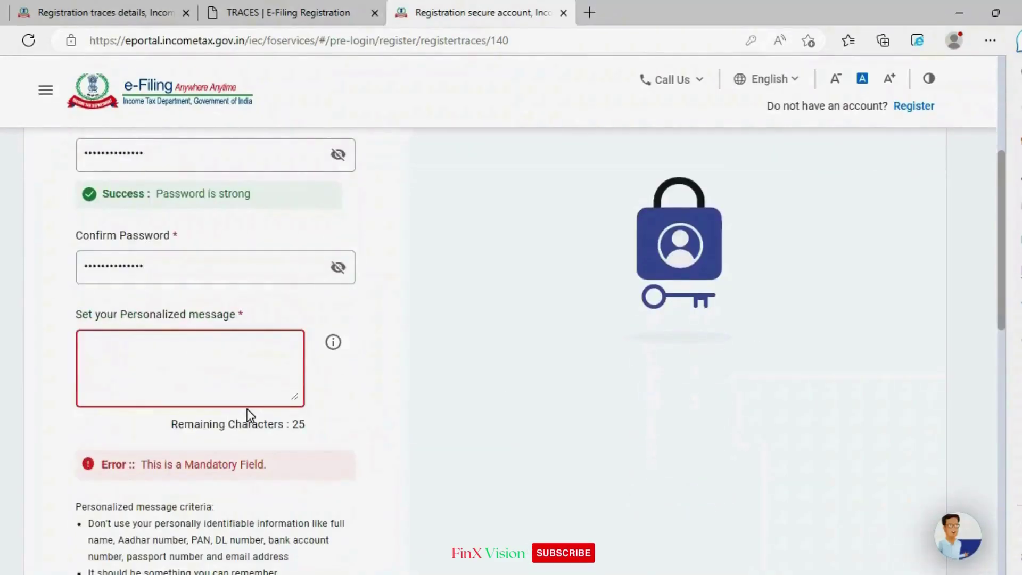
text(Hello Friend)
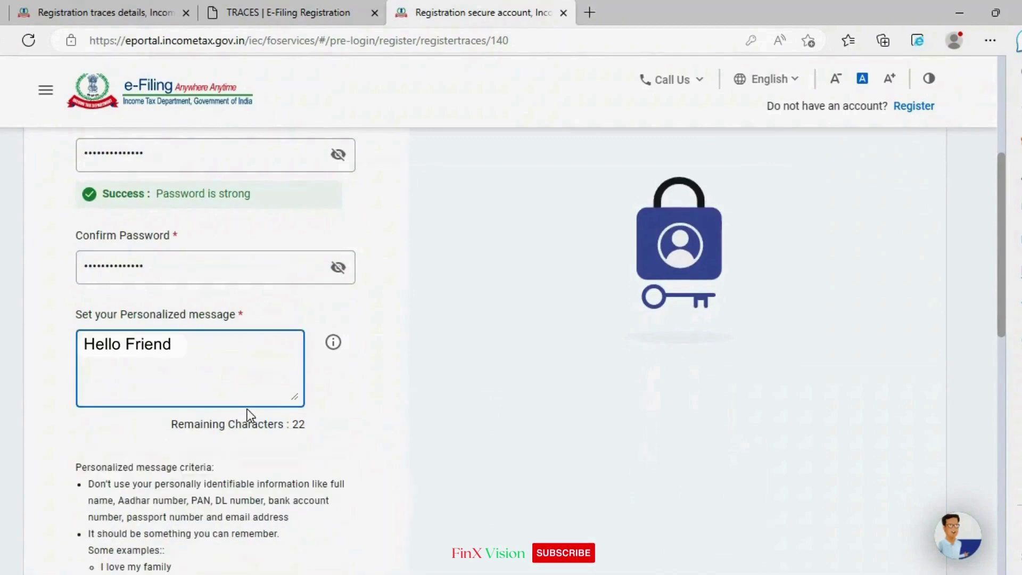
text(s)
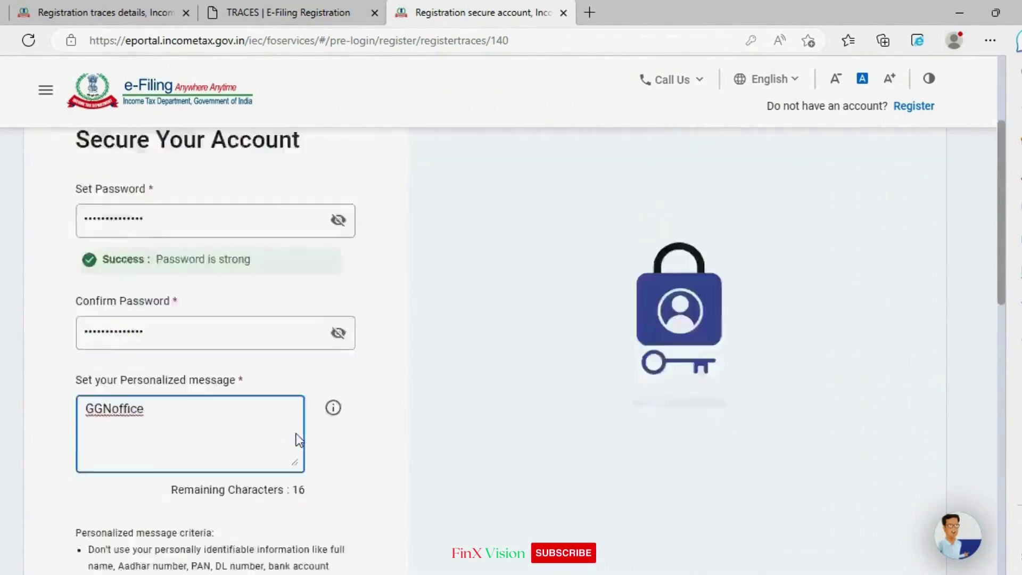
scroll(296, 440, down, 3)
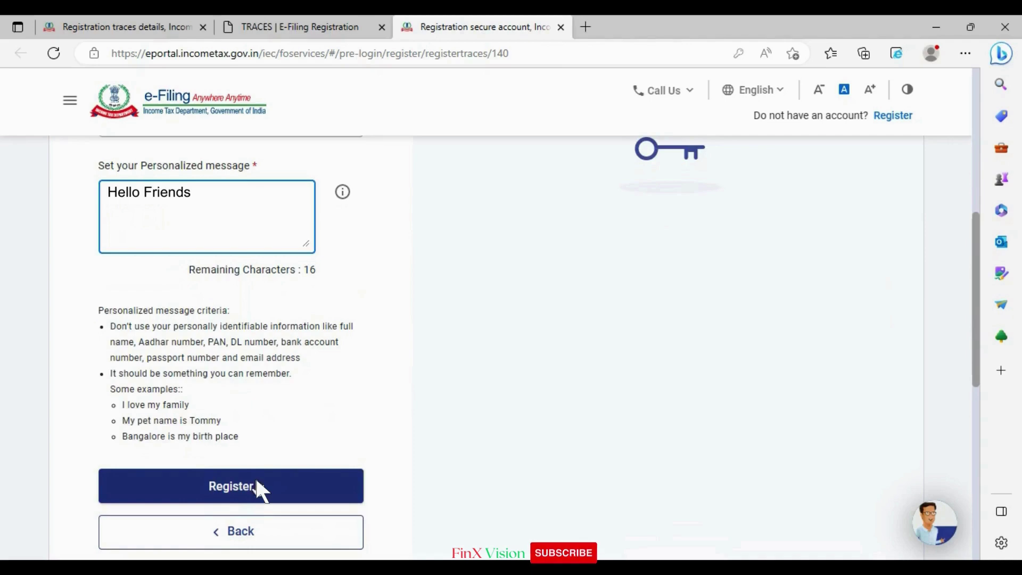
click(256, 479)
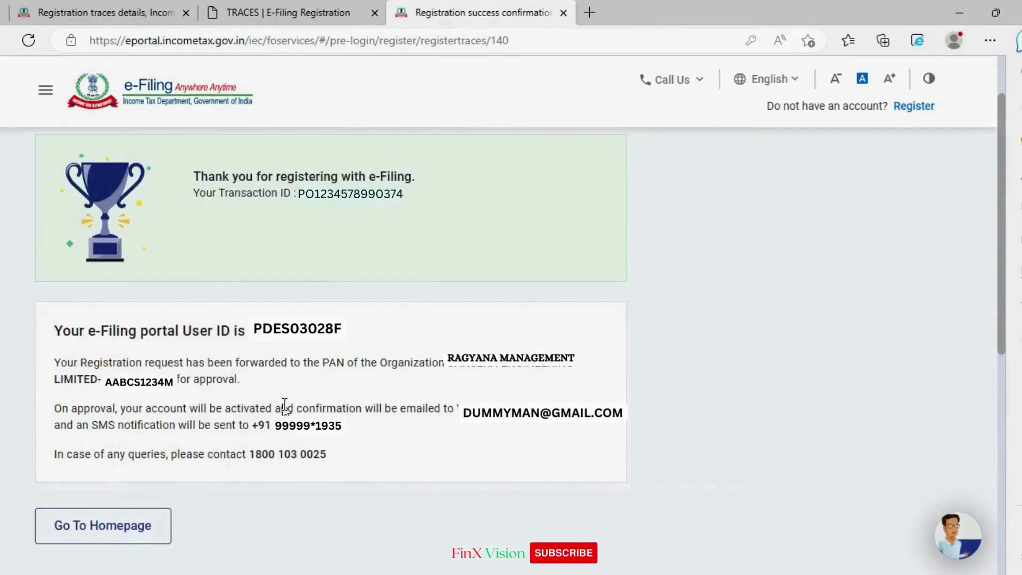